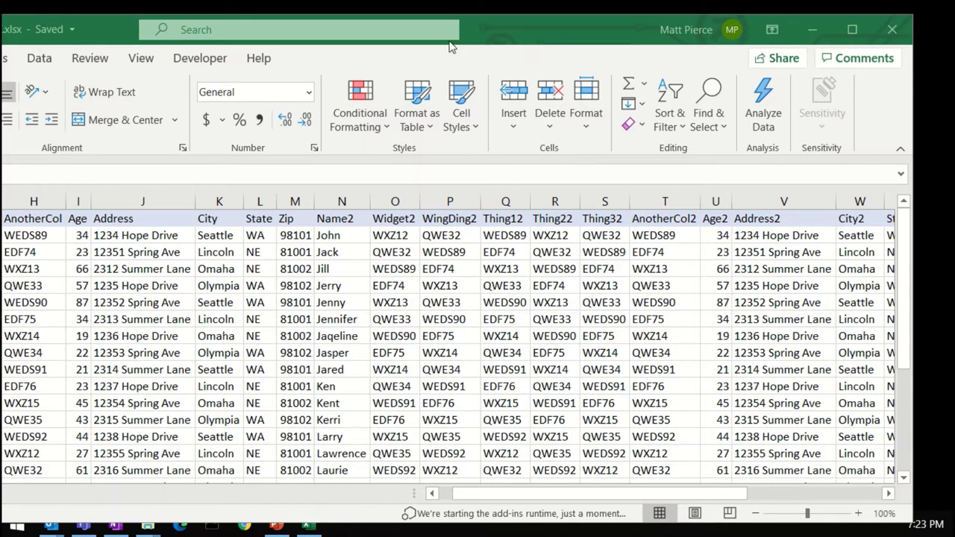
- Open the Find & Select command list and close it again without choosing anything
{"action": "left_click", "coordinate": [721, 129]}
{"action": "left_click", "coordinate": [721, 127]}
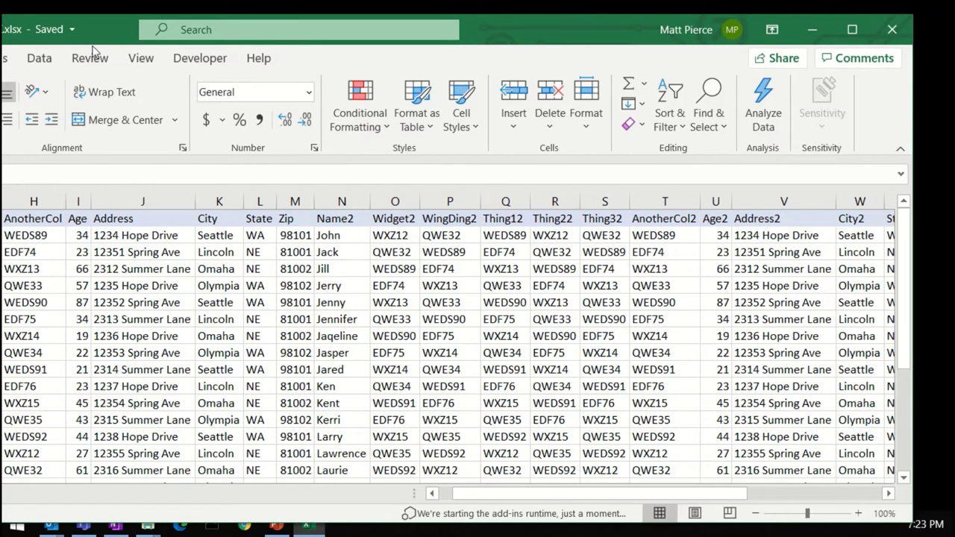
{"action": "double_click", "coordinate": [589, 27]}
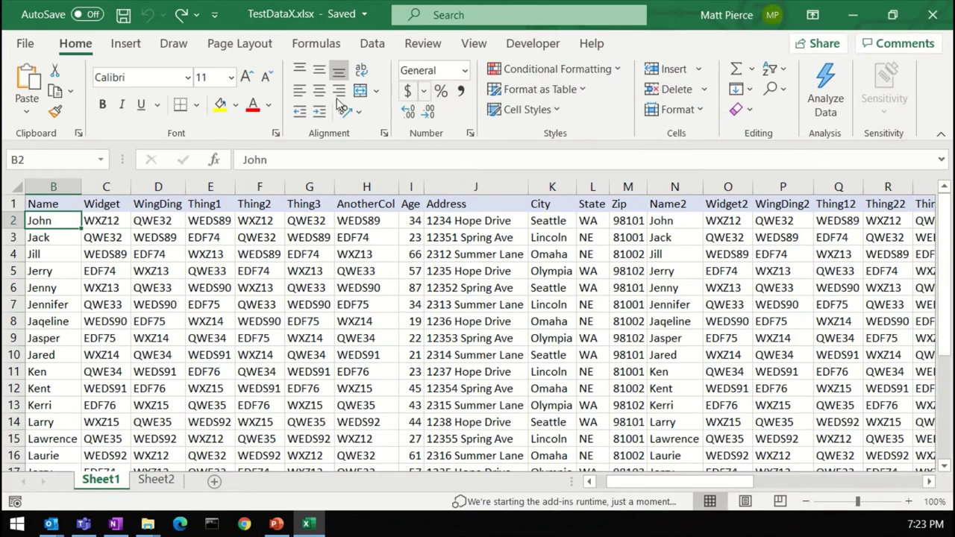
{"action": "left_click", "coordinate": [780, 91]}
{"action": "left_click", "coordinate": [780, 91]}
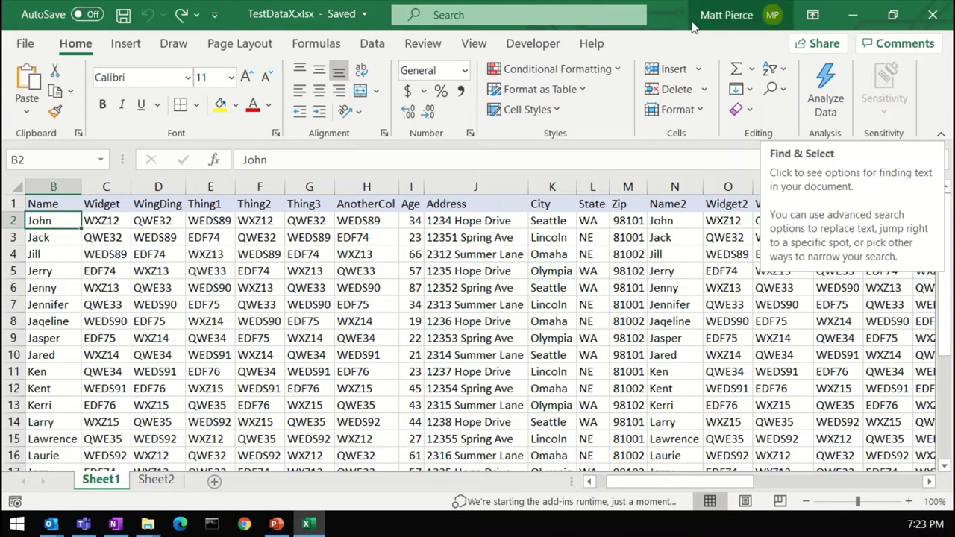
{"action": "double_click", "coordinate": [232, 19]}
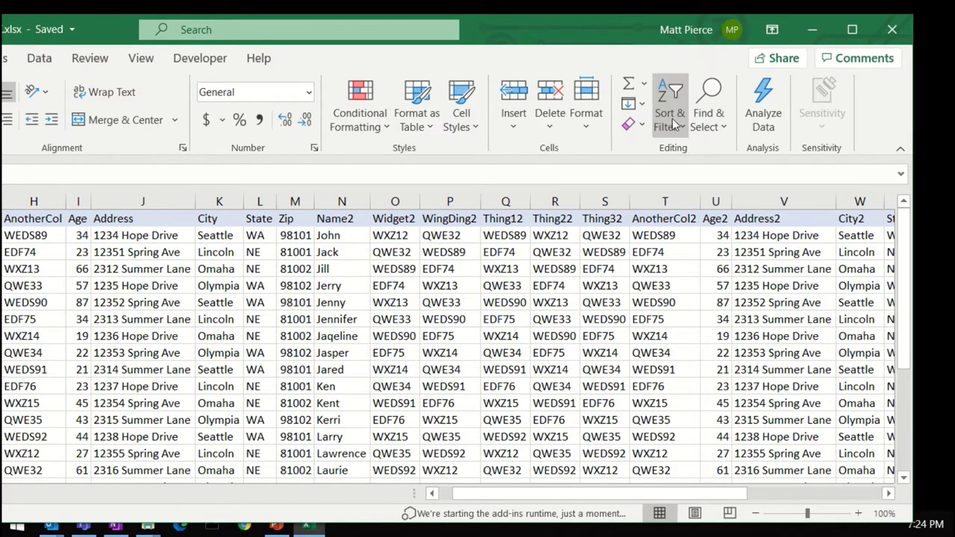
{"action": "double_click", "coordinate": [544, 27]}
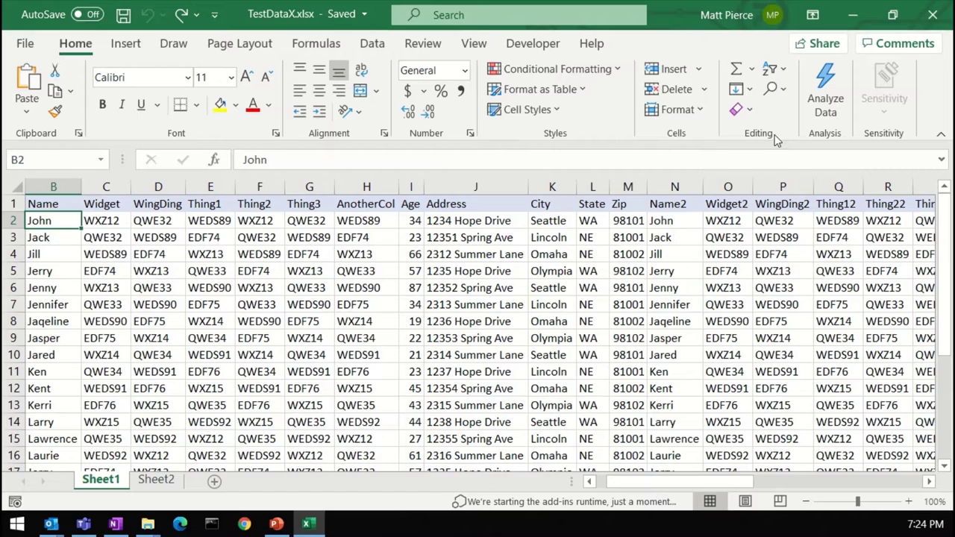
- Open Find with QWE selected as the search term, moving the dialog aside
{"action": "key", "text": "ctrl+f"}
{"action": "left_click_drag", "start_coordinate": [635, 279], "coordinate": [481, 214]}
{"action": "left_click", "coordinate": [449, 260]}
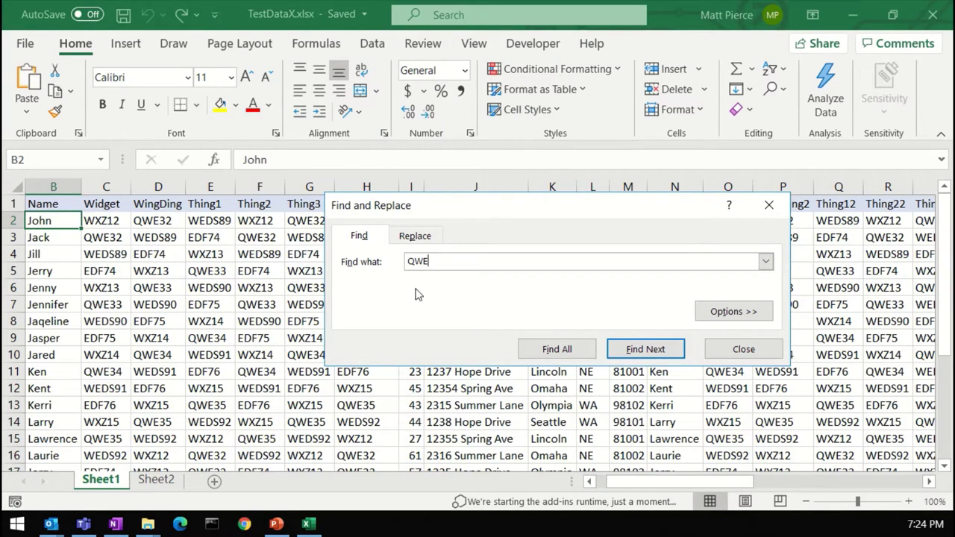
{"action": "left_click_drag", "start_coordinate": [432, 261], "coordinate": [389, 266]}
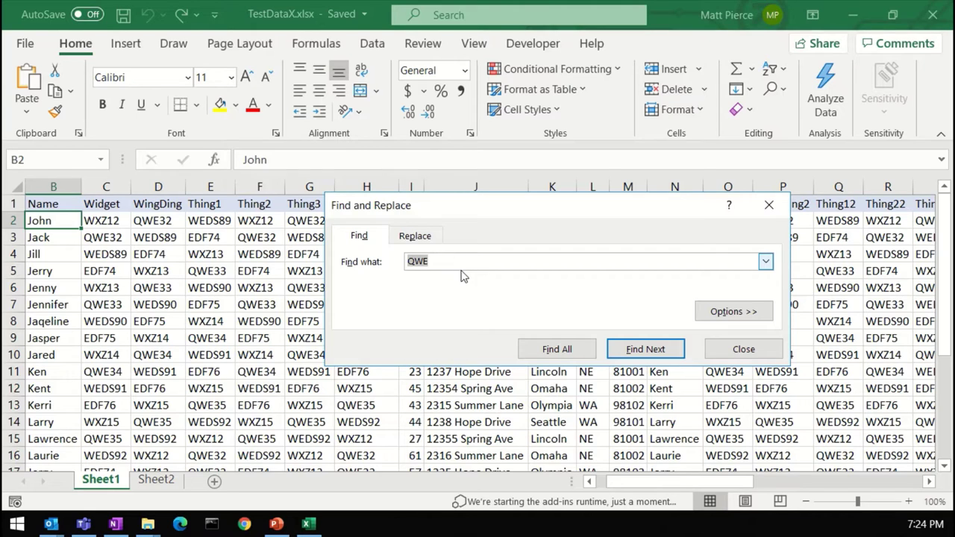
- Step through the QWE matches with Find Next: G2, P2, S2, then C3
{"action": "left_click", "coordinate": [646, 350]}
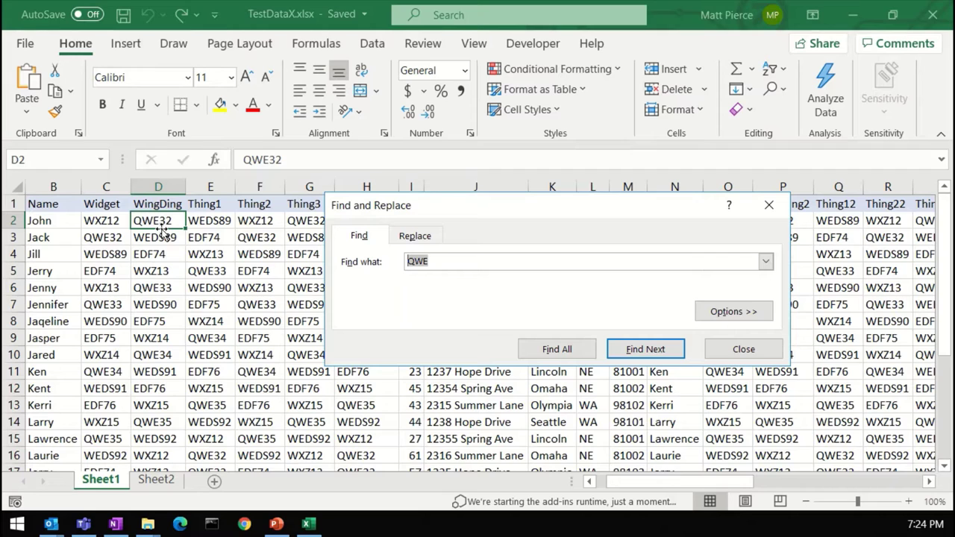
{"action": "left_click", "coordinate": [638, 349]}
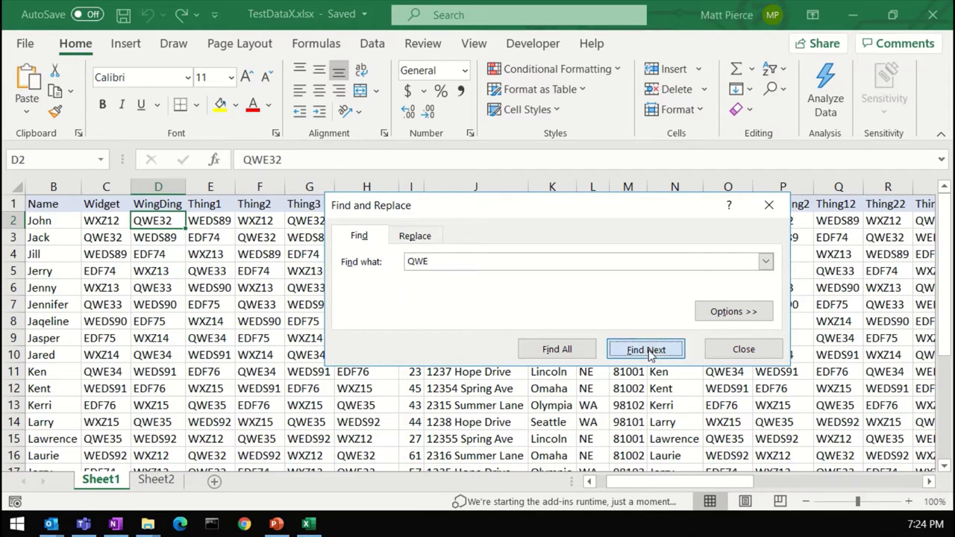
{"action": "left_click_drag", "start_coordinate": [435, 205], "coordinate": [489, 37]}
{"action": "left_click", "coordinate": [718, 183]}
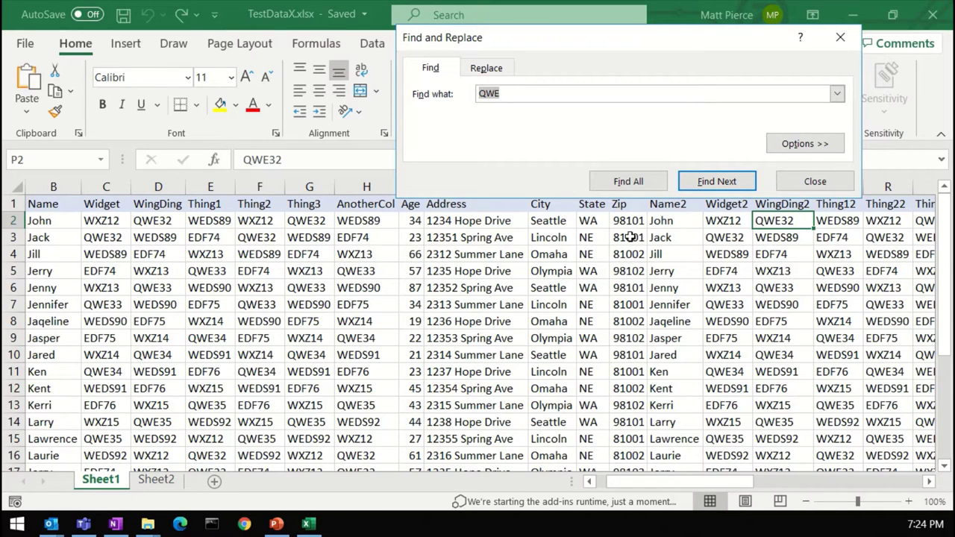
{"action": "left_click", "coordinate": [726, 183]}
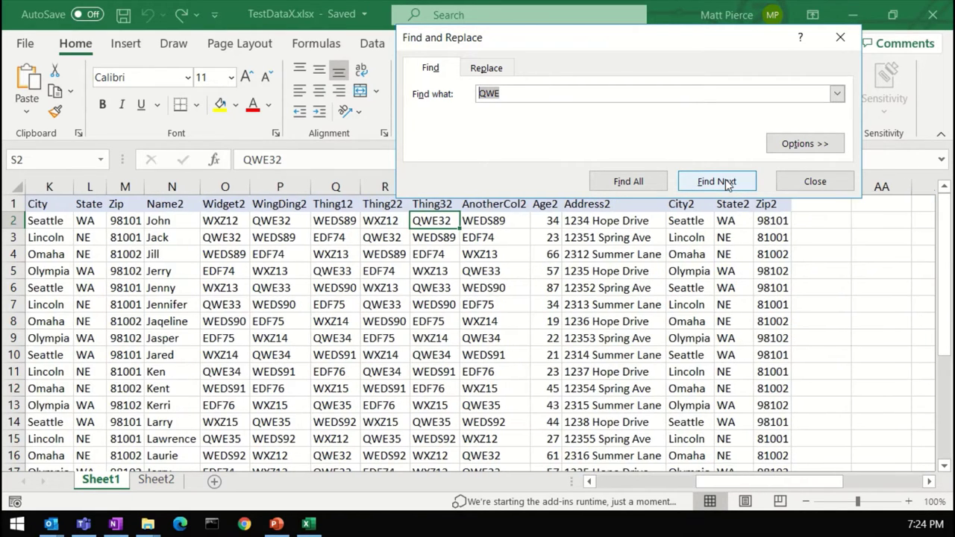
{"action": "left_click", "coordinate": [728, 184]}
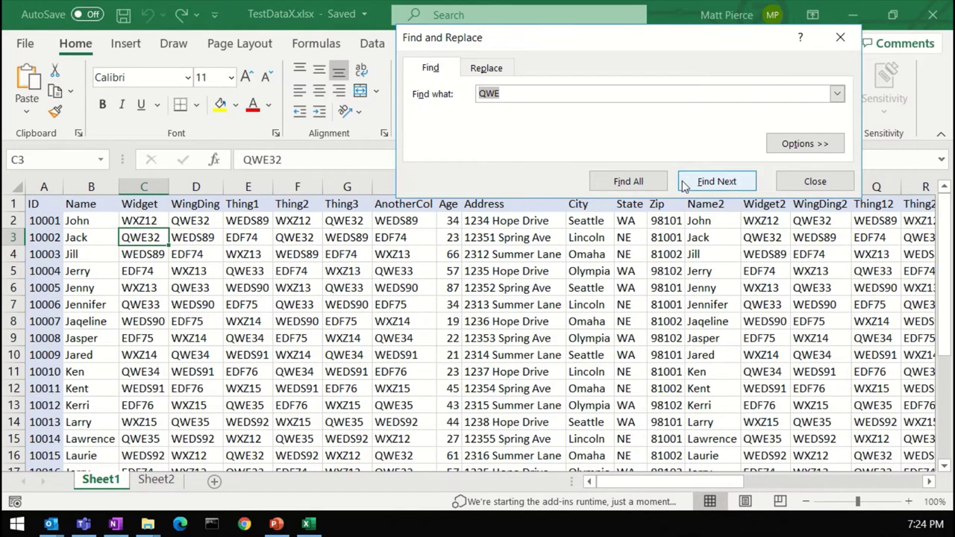
{"action": "left_click", "coordinate": [638, 183]}
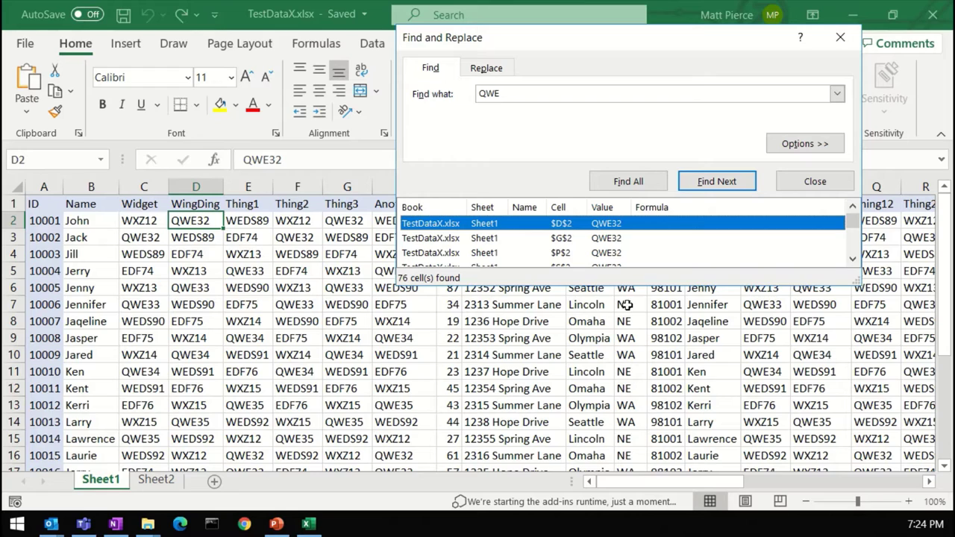
{"action": "left_click_drag", "start_coordinate": [630, 287], "coordinate": [623, 436]}
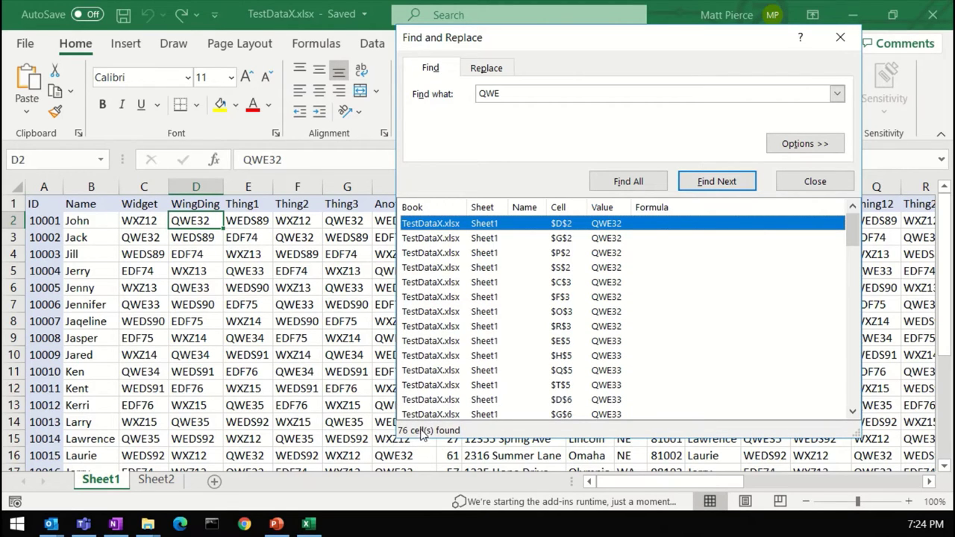
{"action": "scroll", "coordinate": [456, 327], "scroll_direction": "down", "scroll_amount": 1}
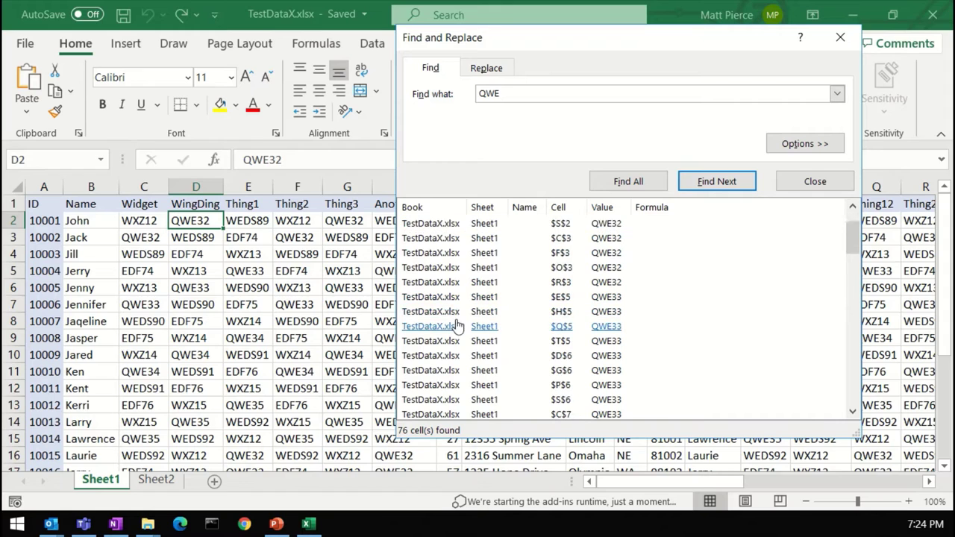
{"action": "left_click", "coordinate": [456, 341]}
{"action": "key", "text": "Up"}
{"action": "key", "text": "Up"}
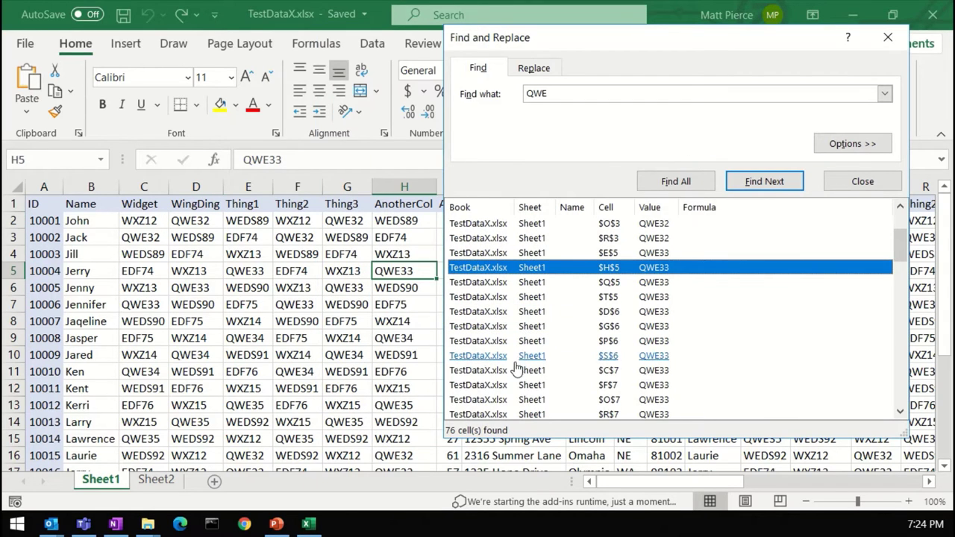
{"action": "left_click", "coordinate": [509, 385]}
{"action": "left_click", "coordinate": [506, 400]}
{"action": "scroll", "coordinate": [333, 394], "scroll_direction": "down", "scroll_amount": 5}
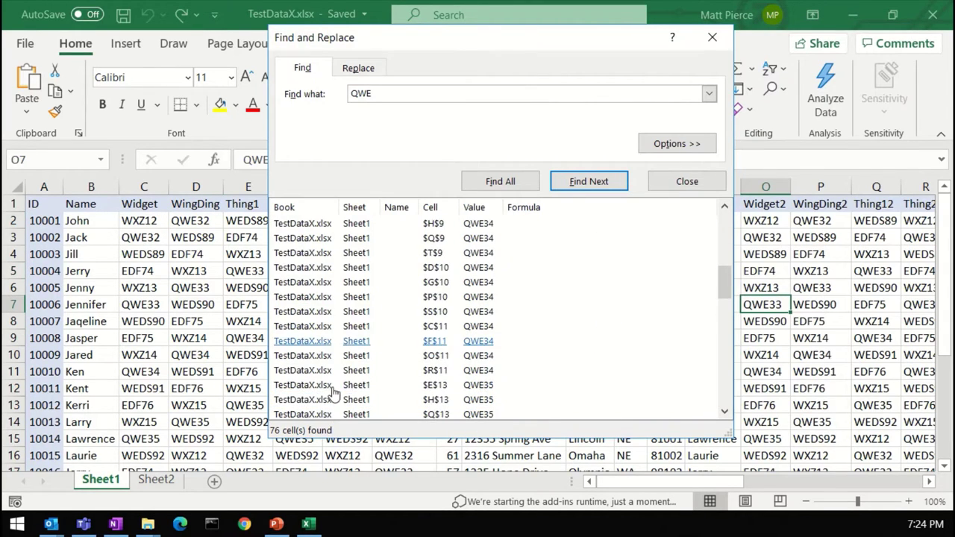
{"action": "left_click", "coordinate": [319, 382]}
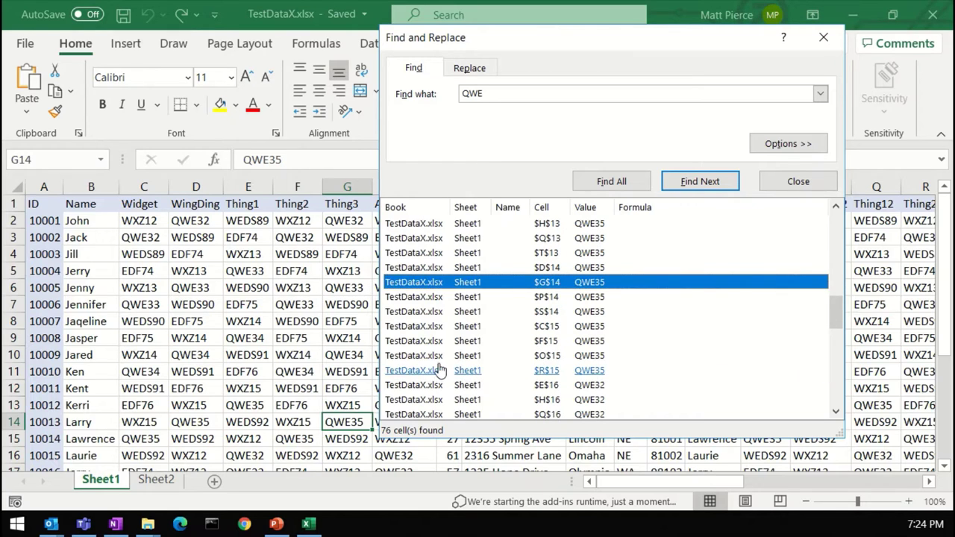
{"action": "left_click", "coordinate": [440, 370]}
{"action": "scroll", "coordinate": [439, 373], "scroll_direction": "down", "scroll_amount": 2}
{"action": "left_click", "coordinate": [438, 370]}
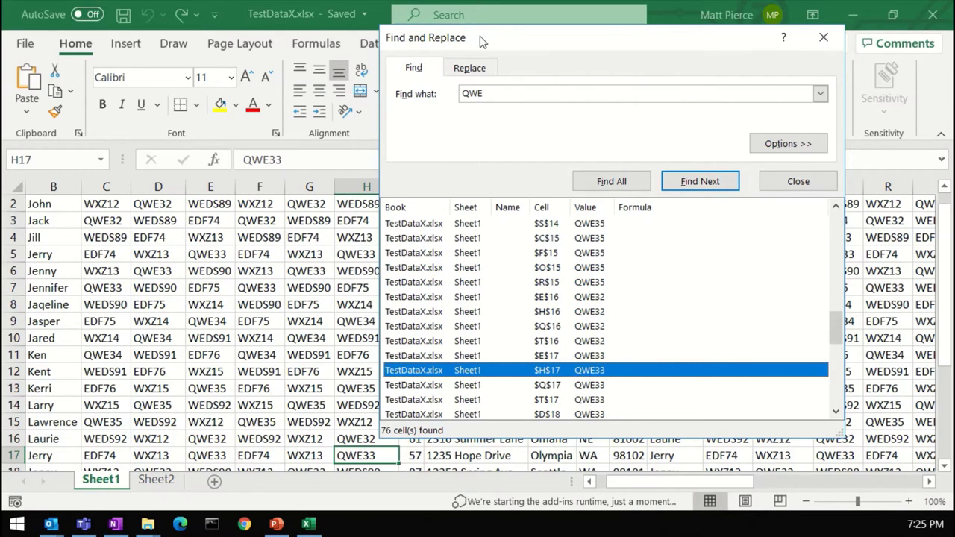
{"action": "left_click_drag", "start_coordinate": [482, 41], "coordinate": [429, 165]}
{"action": "left_click", "coordinate": [775, 89]}
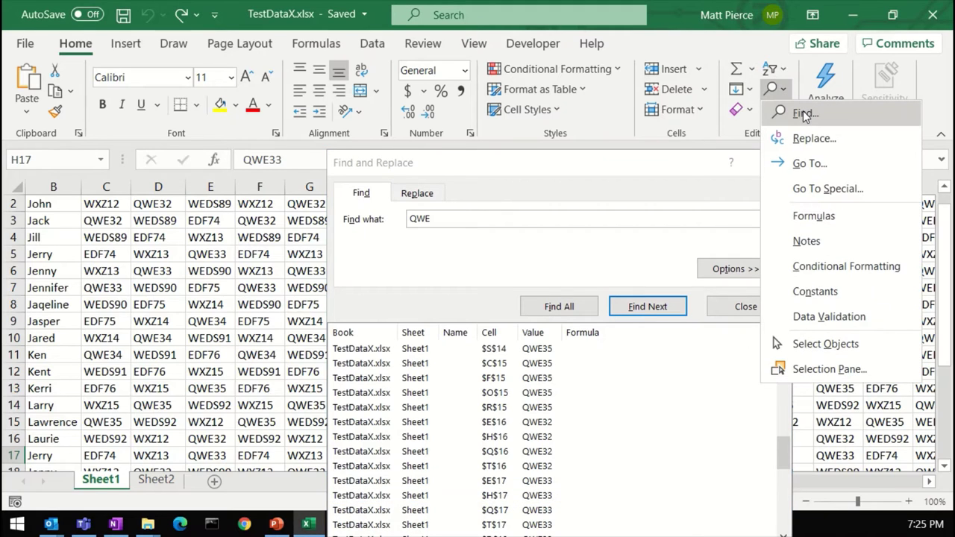
{"action": "left_click", "coordinate": [573, 164]}
{"action": "left_click_drag", "start_coordinate": [573, 165], "coordinate": [584, 56]}
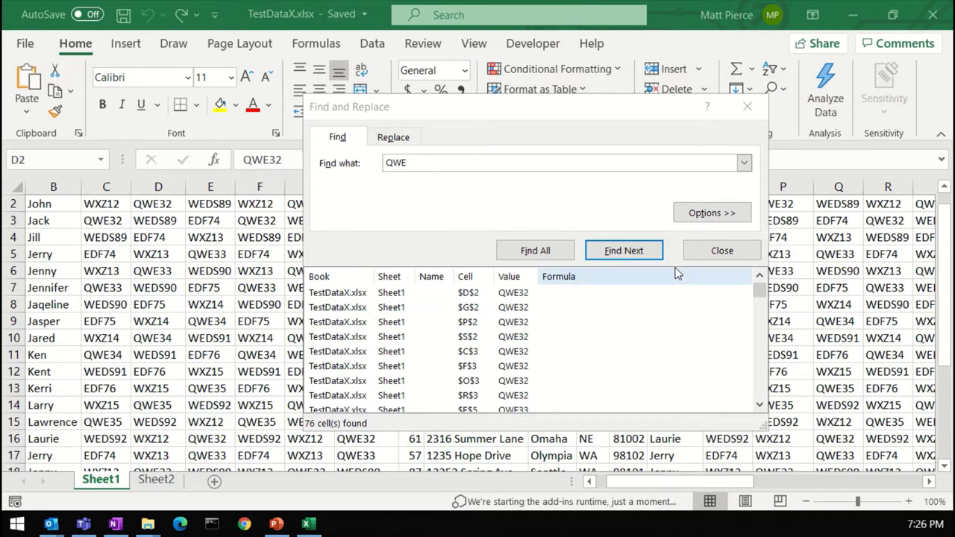
- Reopen the QWE search, check previous searches, and expand Options to show scope, order and match settings
{"action": "left_click", "coordinate": [720, 251]}
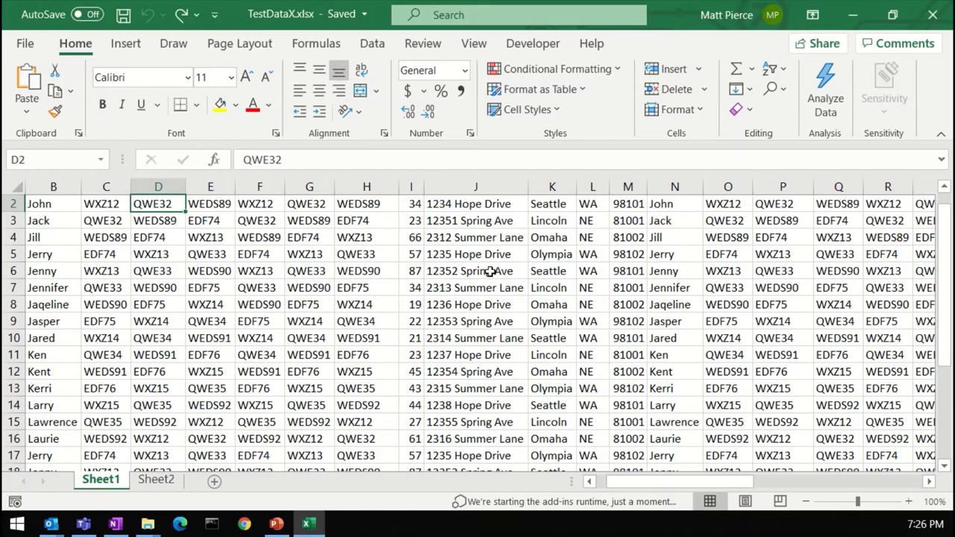
{"action": "key", "text": "ctrl+f"}
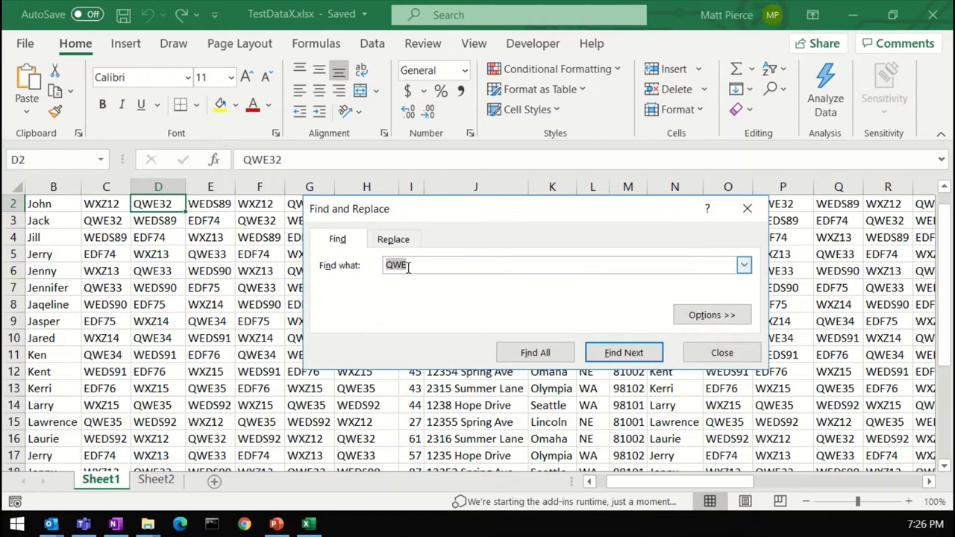
{"action": "left_click", "coordinate": [408, 267]}
{"action": "double_click", "coordinate": [403, 267]}
{"action": "left_click", "coordinate": [402, 268]}
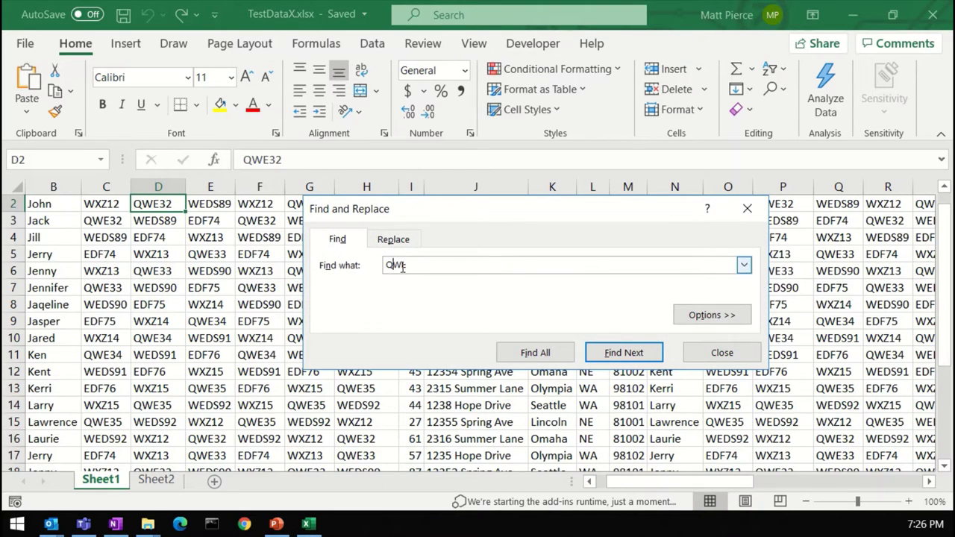
{"action": "left_click", "coordinate": [744, 266]}
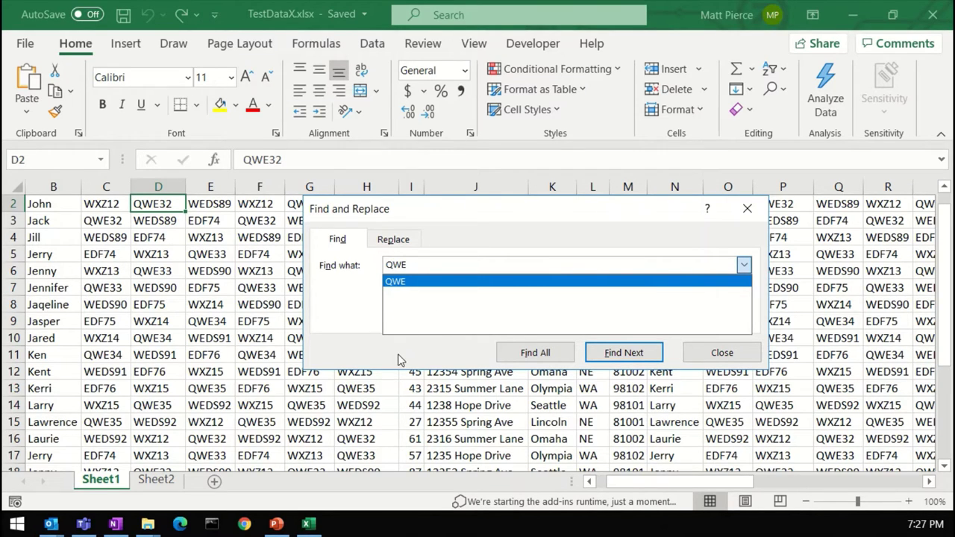
{"action": "left_click", "coordinate": [358, 303]}
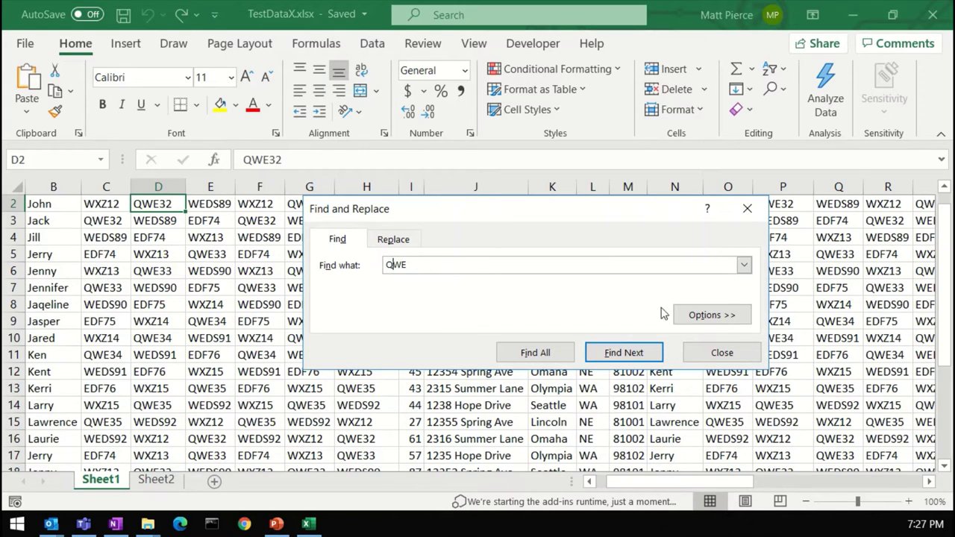
{"action": "left_click", "coordinate": [707, 315]}
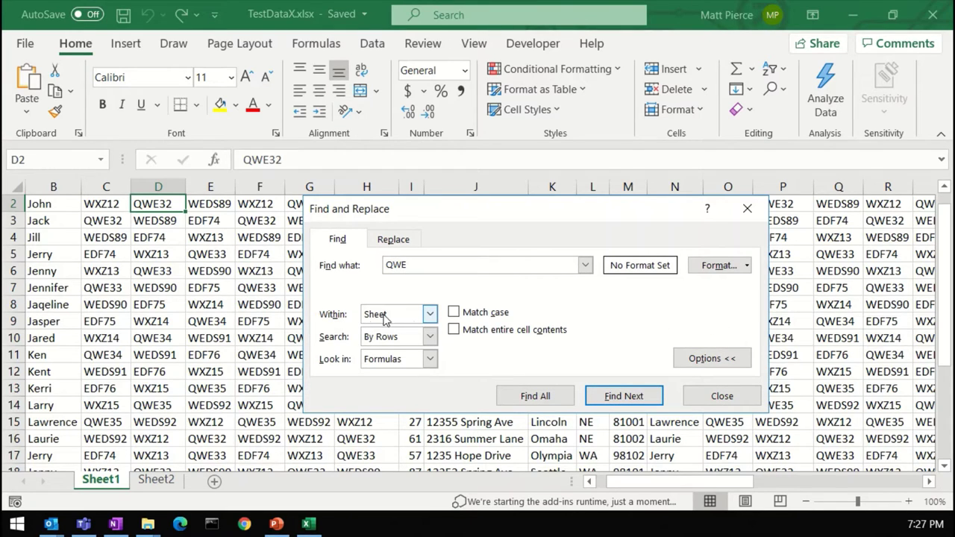
- Try Workbook scope, return to Sheet, and step through QWE matches to C3
{"action": "left_click", "coordinate": [430, 313]}
{"action": "left_click", "coordinate": [385, 343]}
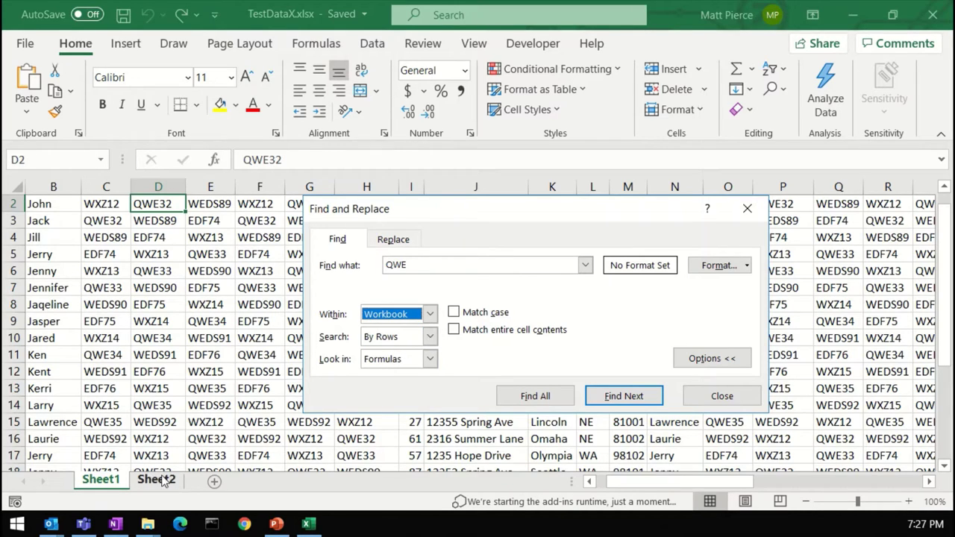
{"action": "left_click", "coordinate": [430, 313]}
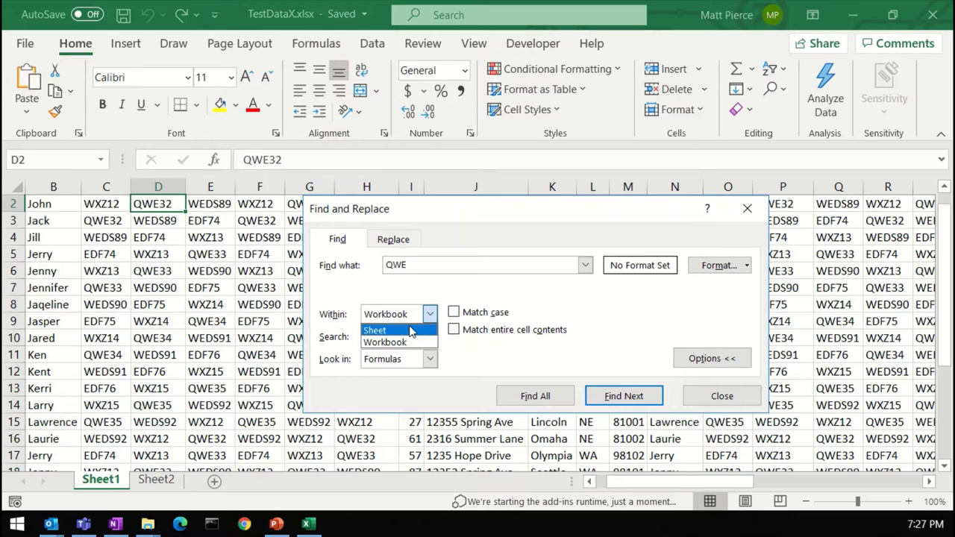
{"action": "left_click", "coordinate": [411, 329]}
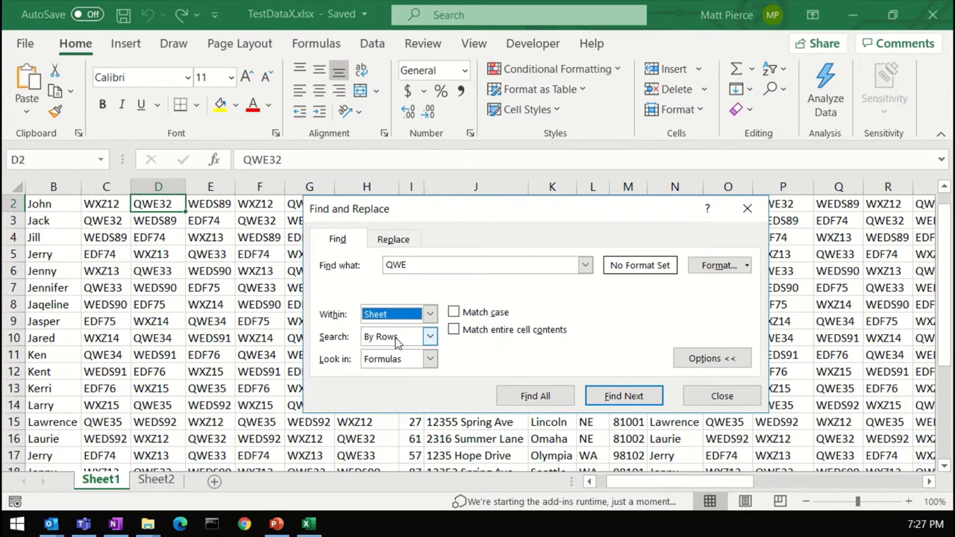
{"action": "left_click_drag", "start_coordinate": [507, 211], "coordinate": [569, 36]}
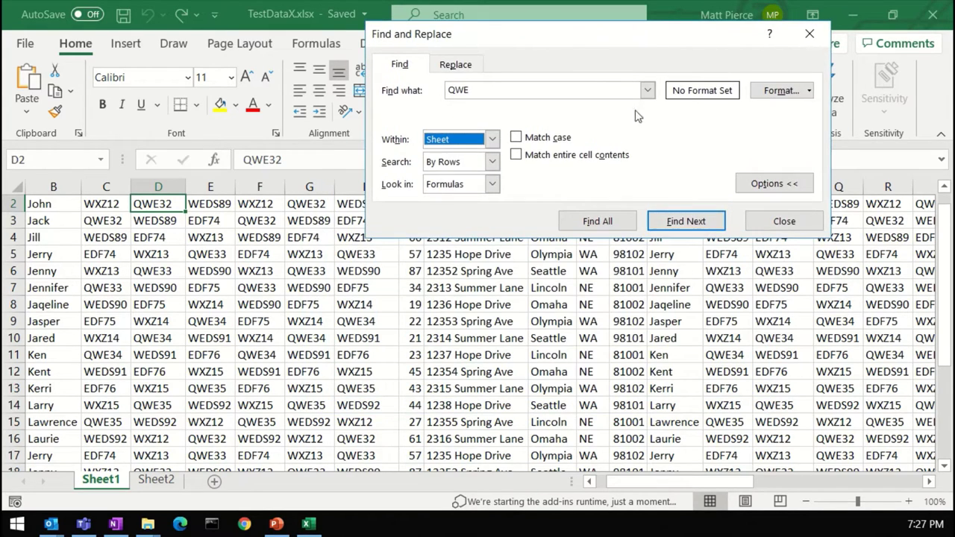
{"action": "left_click", "coordinate": [697, 221]}
{"action": "left_click", "coordinate": [696, 221]}
{"action": "left_click", "coordinate": [607, 219]}
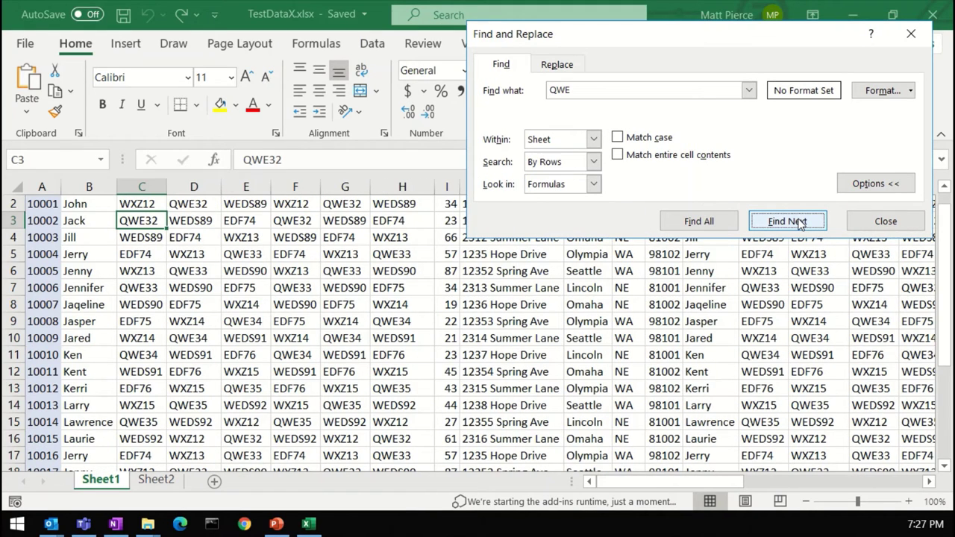
- Search By Columns and find QWE33 in C7, QWE34 in C11, QWE35 in C15
{"action": "left_click", "coordinate": [594, 162]}
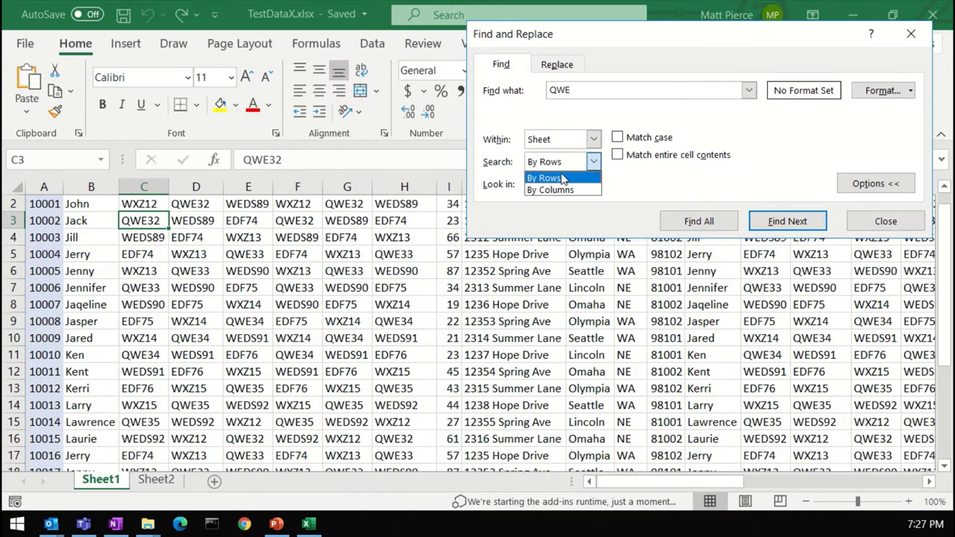
{"action": "left_click", "coordinate": [553, 189]}
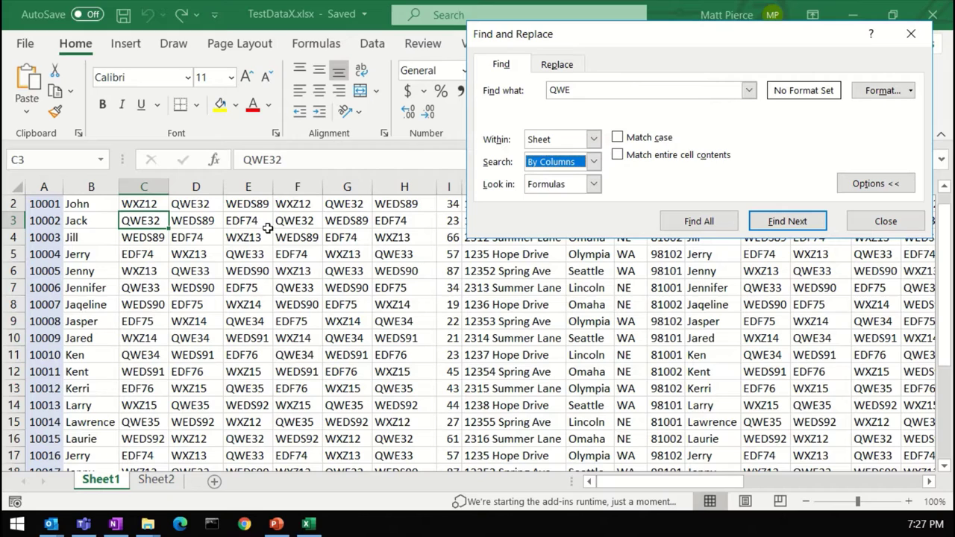
{"action": "left_click", "coordinate": [802, 222]}
{"action": "left_click", "coordinate": [787, 222]}
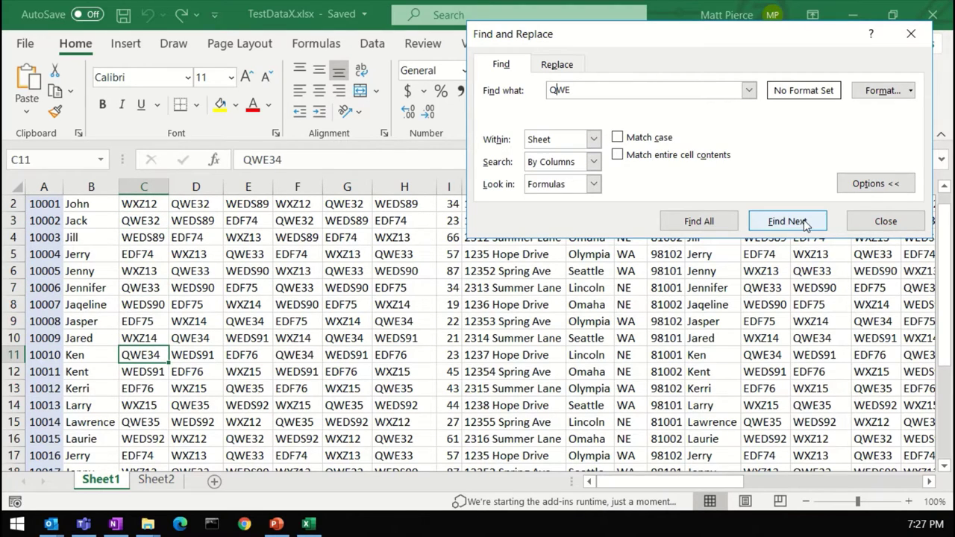
{"action": "left_click", "coordinate": [787, 221]}
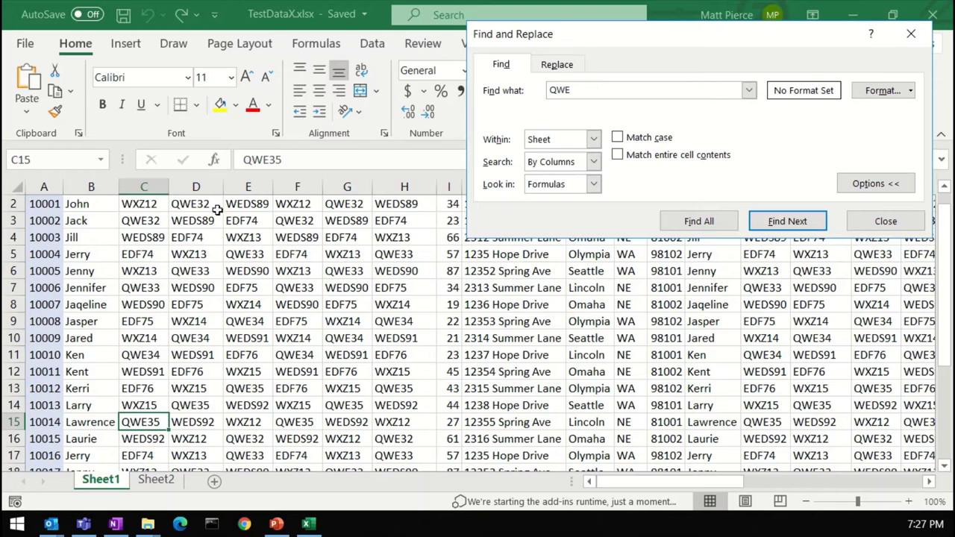
- Set Search back to By Rows and show the Look in choices
{"action": "left_click", "coordinate": [594, 162]}
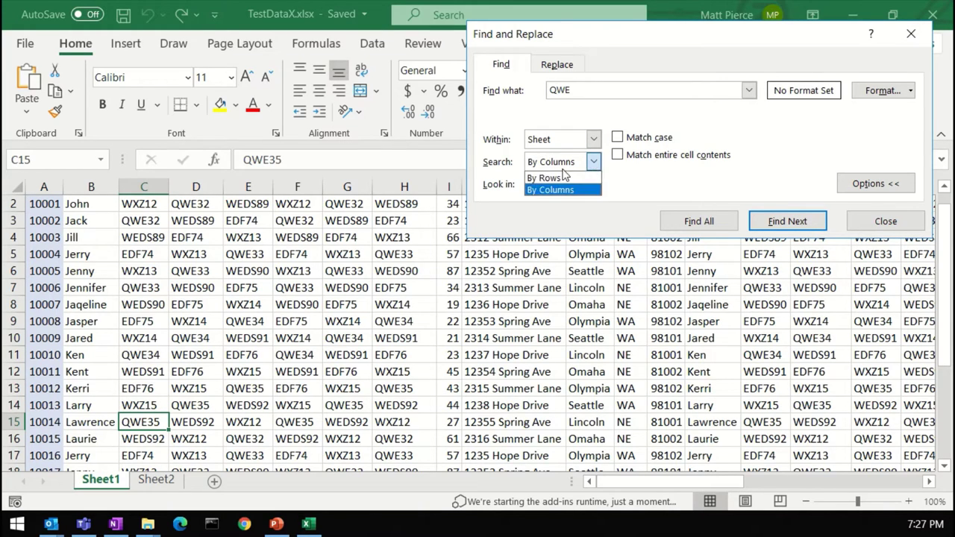
{"action": "left_click", "coordinate": [547, 173]}
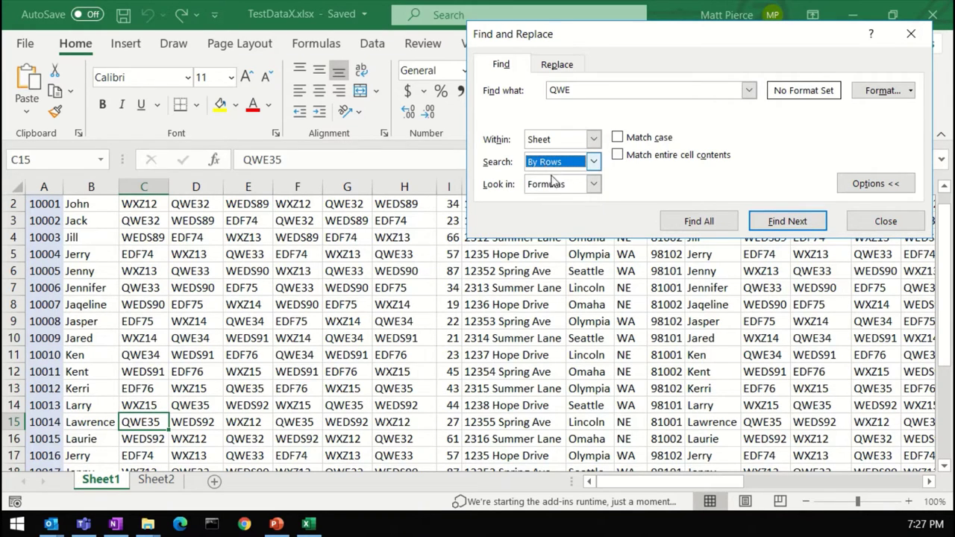
{"action": "left_click", "coordinate": [593, 186]}
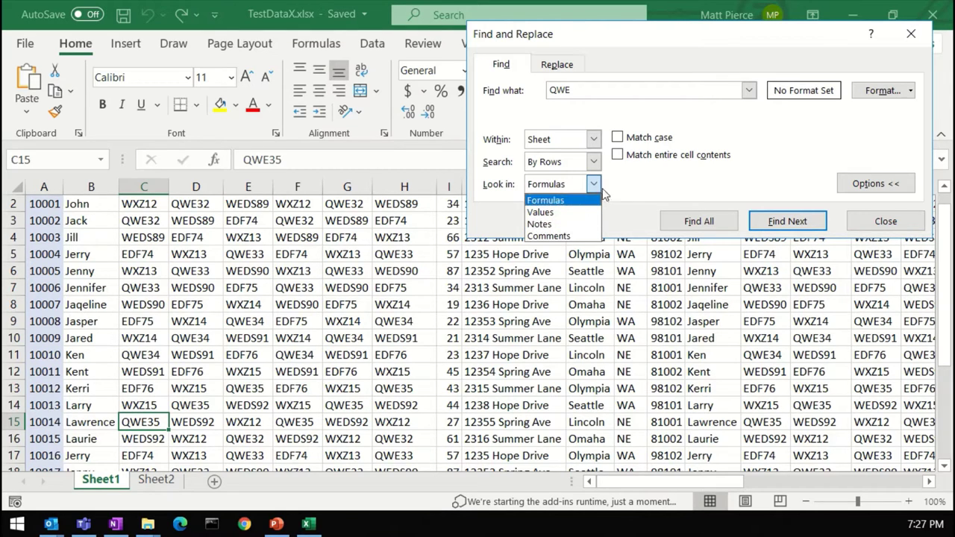
- Keep Look in as Formulas, turn on Match case, find F15, then search lowercase qwe — not found
{"action": "left_click", "coordinate": [534, 200]}
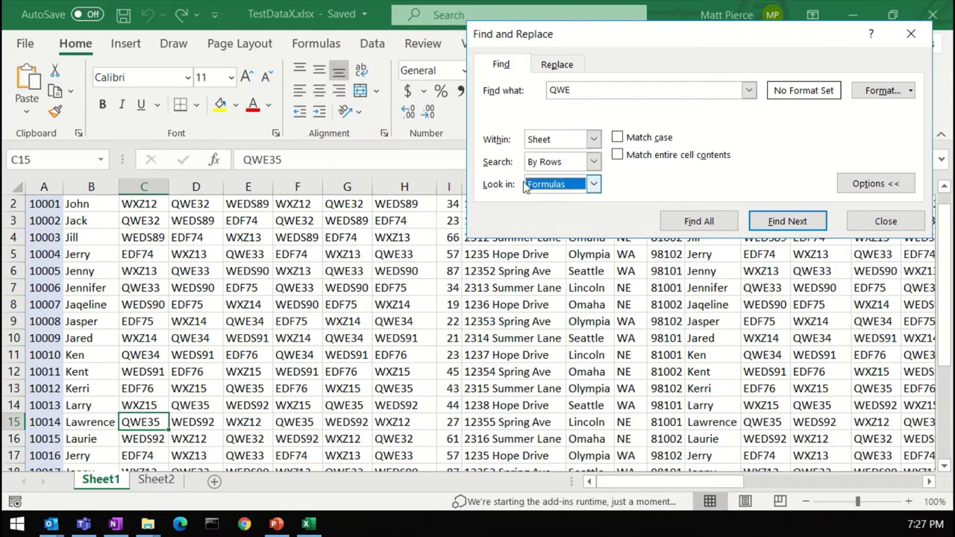
{"action": "left_click", "coordinate": [617, 139]}
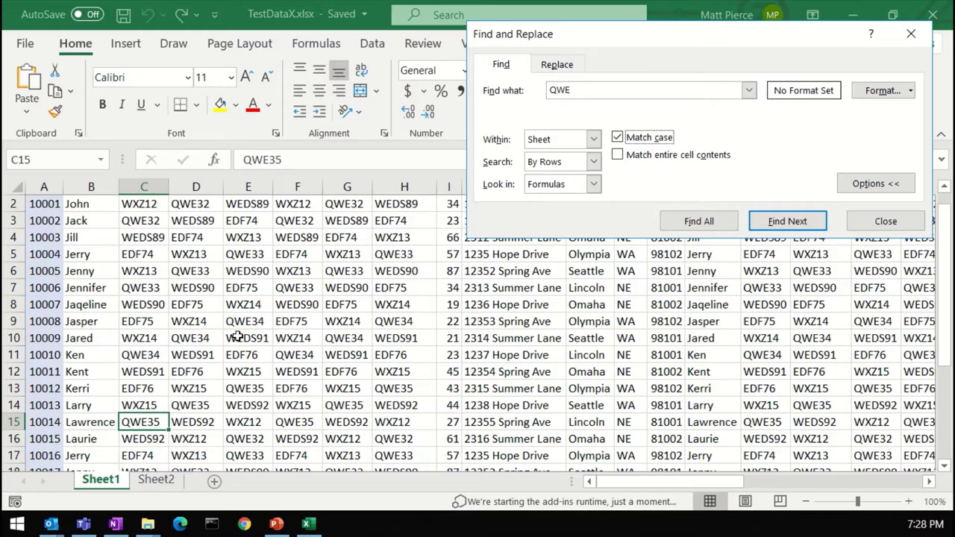
{"action": "left_click", "coordinate": [783, 225]}
{"action": "left_click_drag", "start_coordinate": [588, 90], "coordinate": [513, 97]}
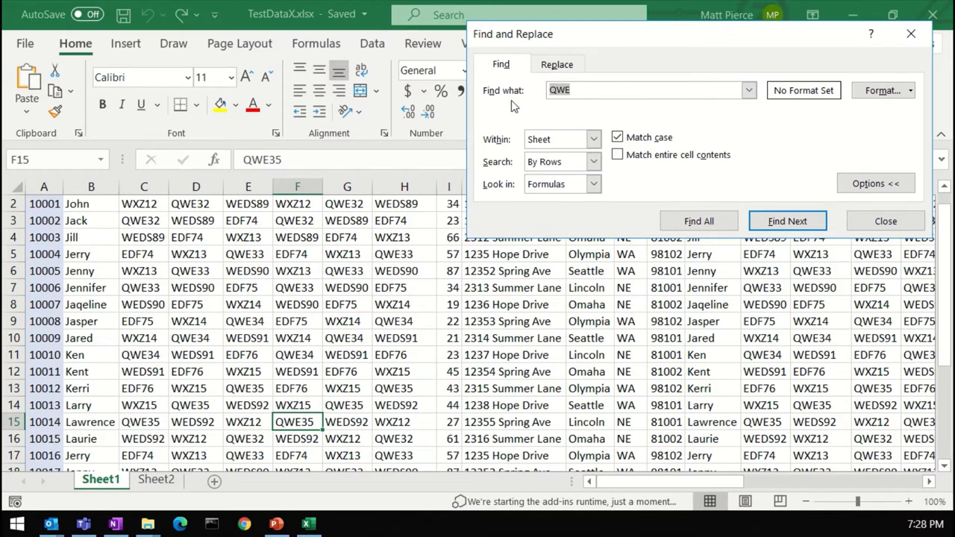
{"action": "type", "text": "qwe"}
{"action": "left_click", "coordinate": [787, 224]}
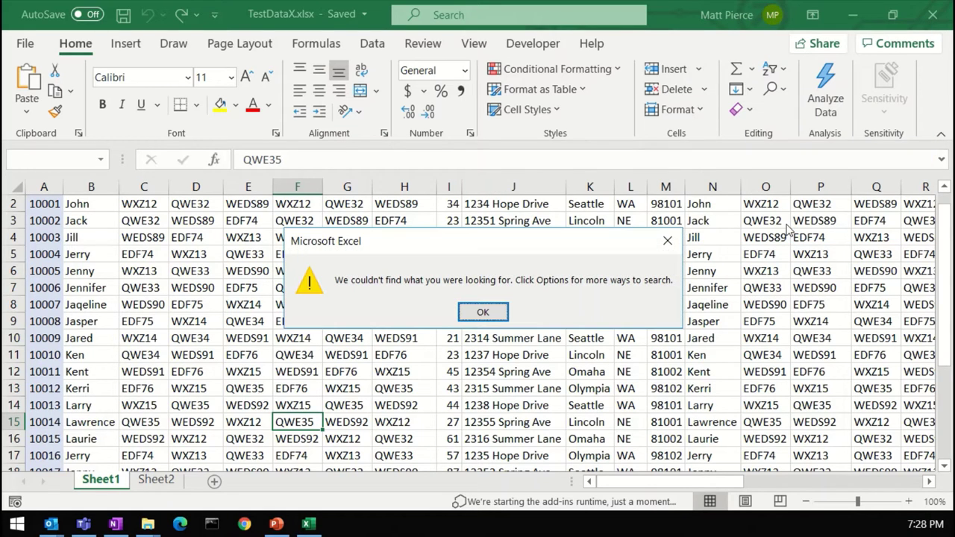
{"action": "left_click", "coordinate": [482, 313]}
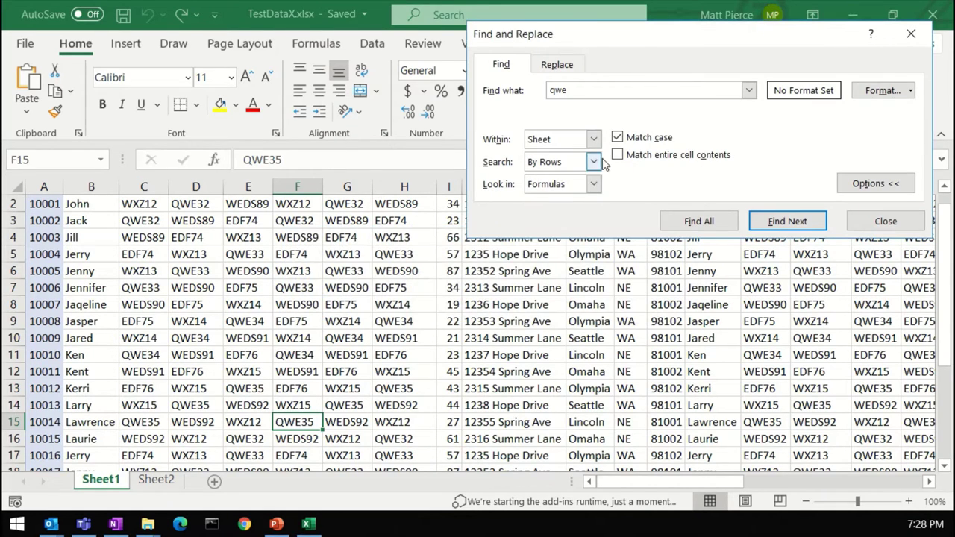
- Turn Match case off to find qwe in O15, then try and clear Match entire cell contents
{"action": "left_click", "coordinate": [622, 140]}
{"action": "left_click", "coordinate": [559, 91]}
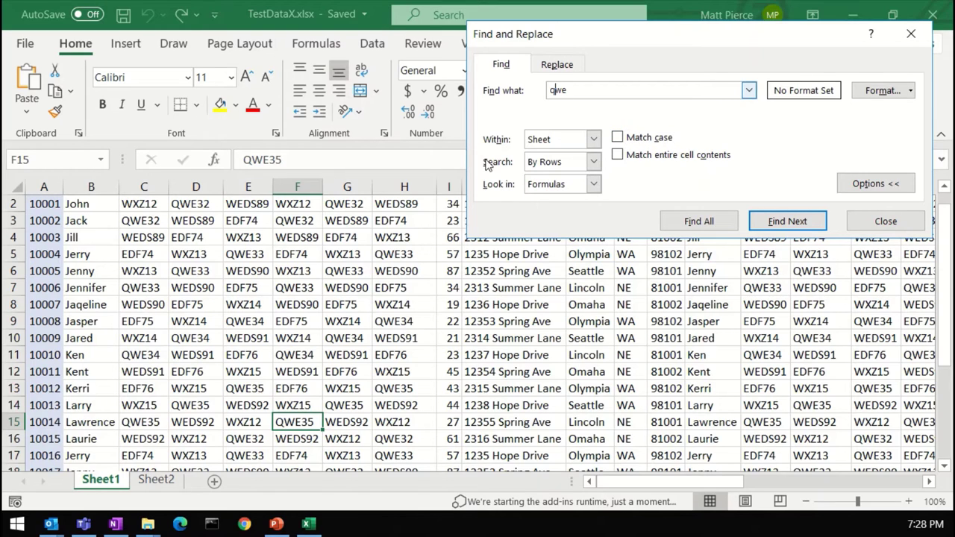
{"action": "left_click", "coordinate": [791, 220]}
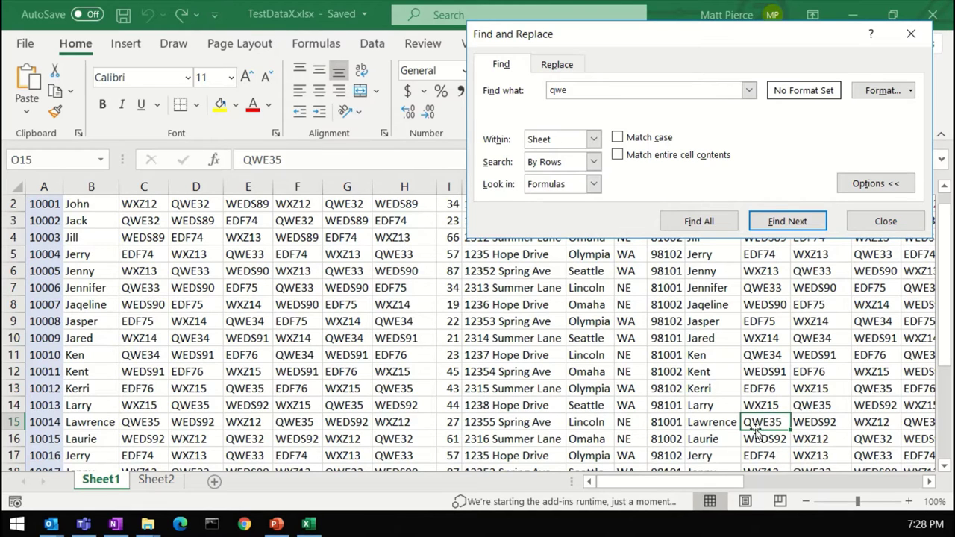
{"action": "left_click", "coordinate": [617, 155]}
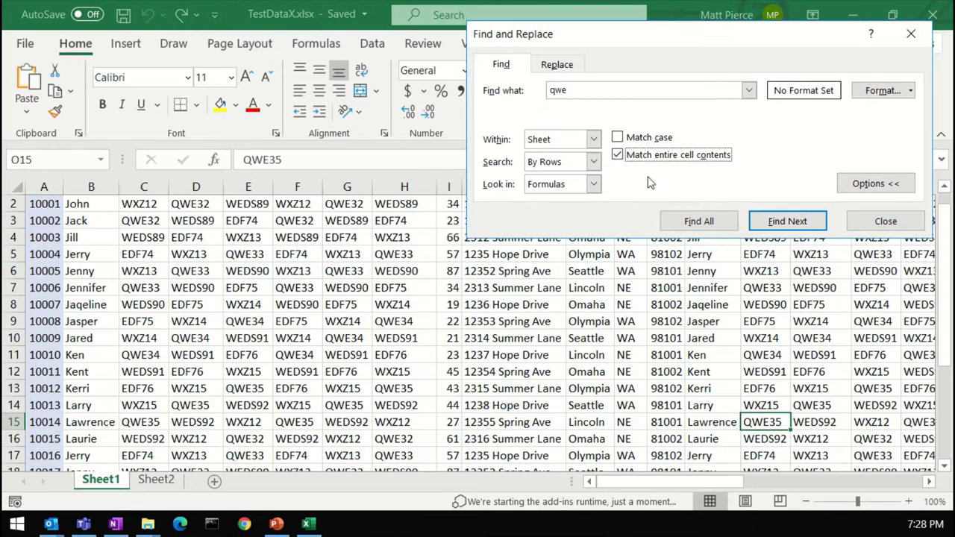
{"action": "left_click", "coordinate": [784, 224]}
{"action": "left_click", "coordinate": [482, 312]}
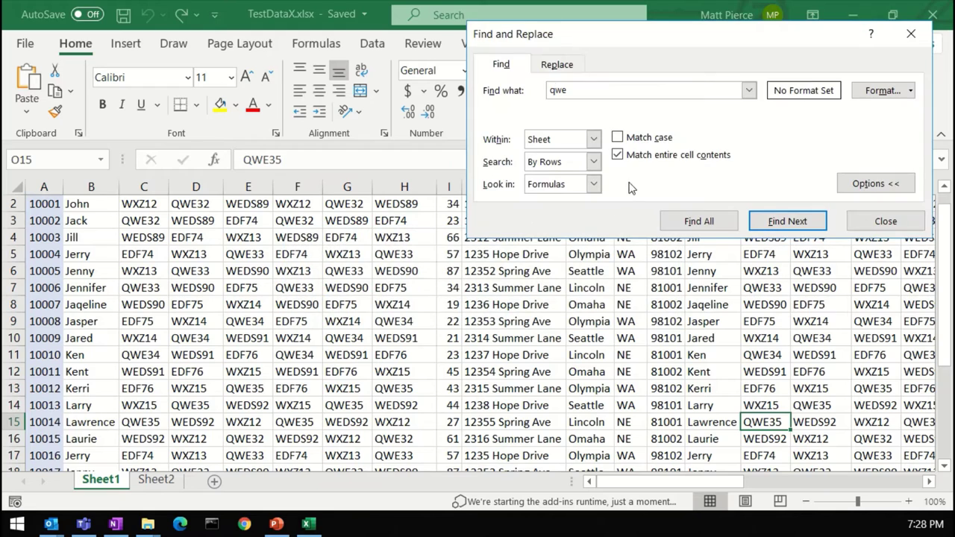
{"action": "left_click", "coordinate": [617, 155]}
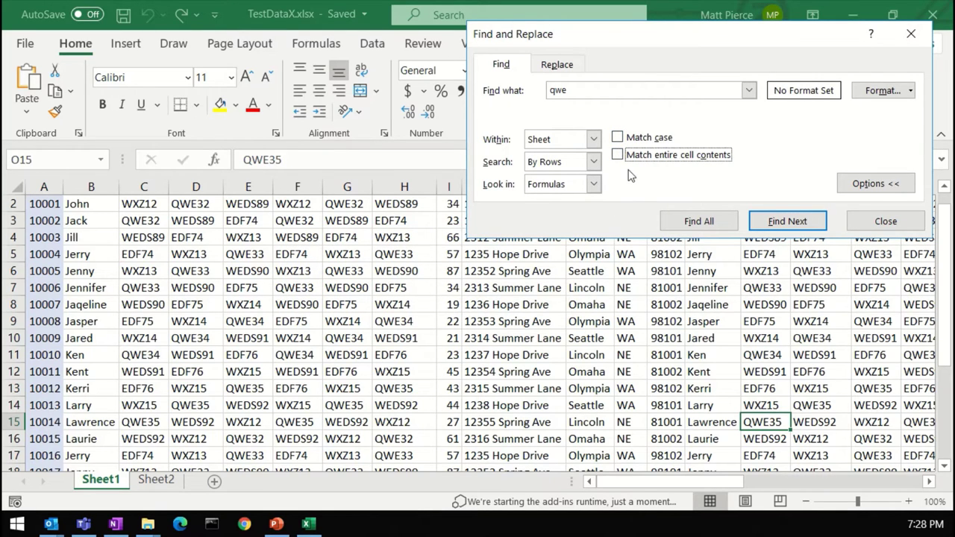
- Collapse the extra search options and show the Find & Select command list
{"action": "left_click", "coordinate": [876, 184]}
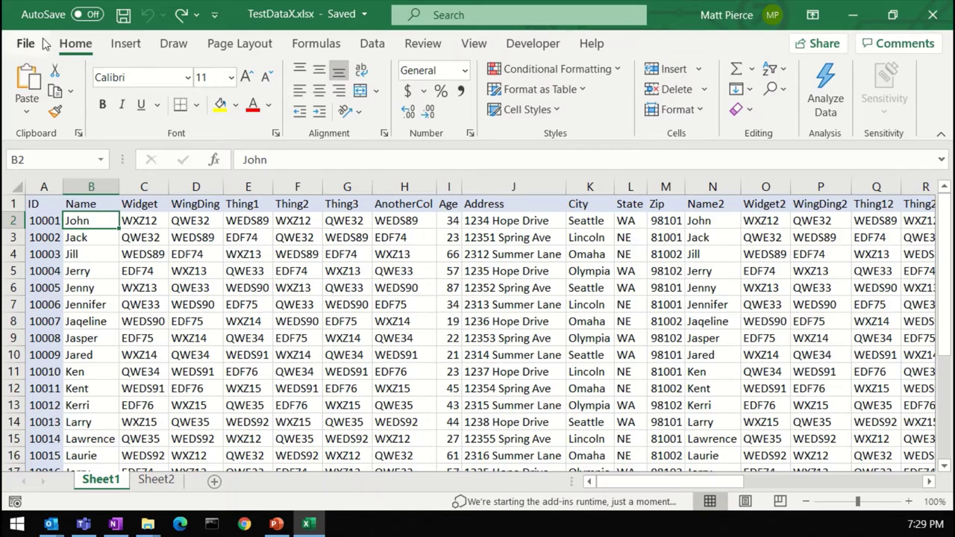
{"action": "left_click", "coordinate": [781, 93]}
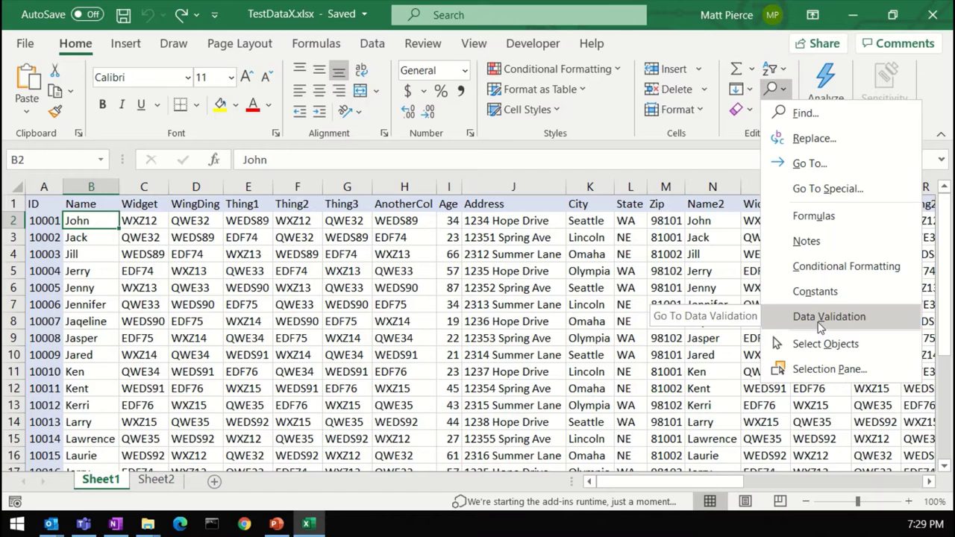
{"action": "left_click", "coordinate": [804, 220]}
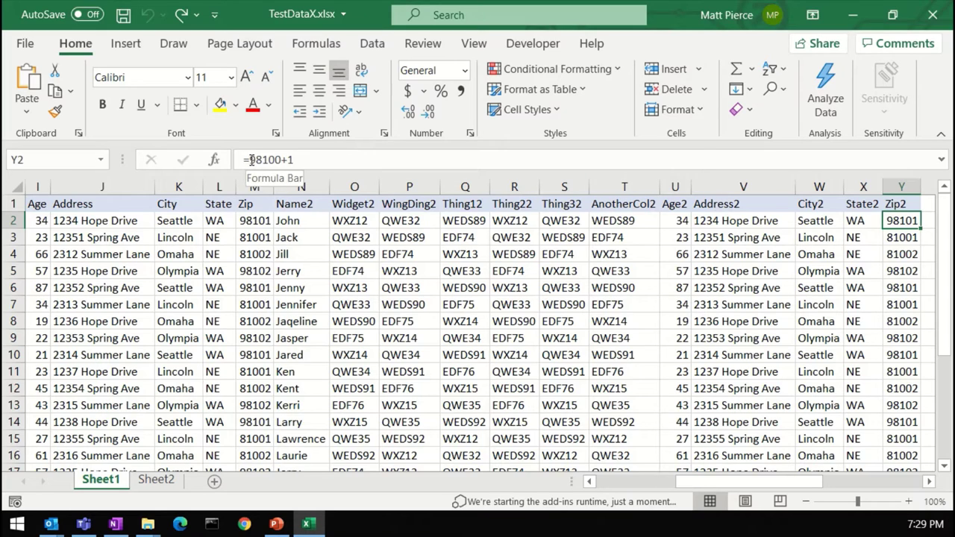
{"action": "left_click_drag", "start_coordinate": [251, 159], "coordinate": [295, 160]}
{"action": "left_click", "coordinate": [901, 287]}
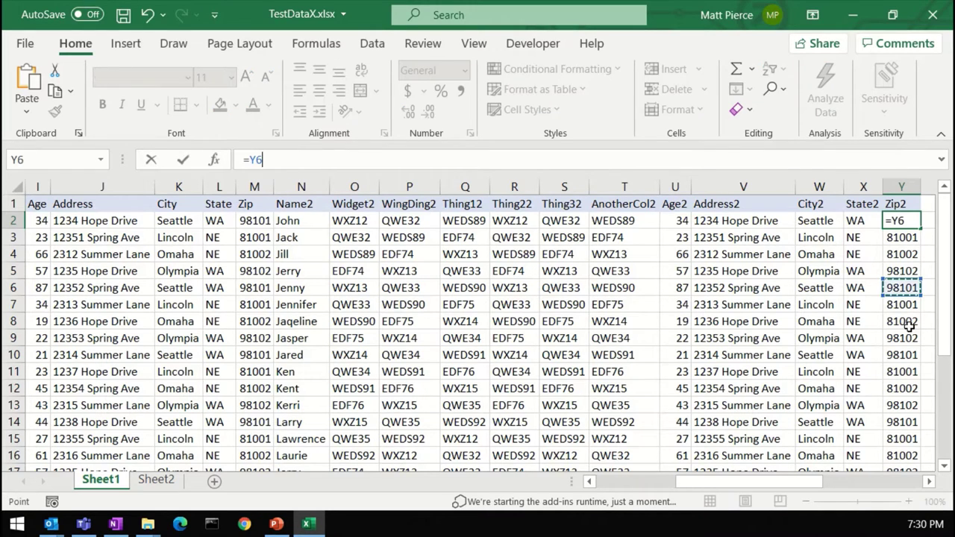
{"action": "key", "text": "Escape"}
{"action": "left_click", "coordinate": [902, 272]}
{"action": "left_click", "coordinate": [900, 305]}
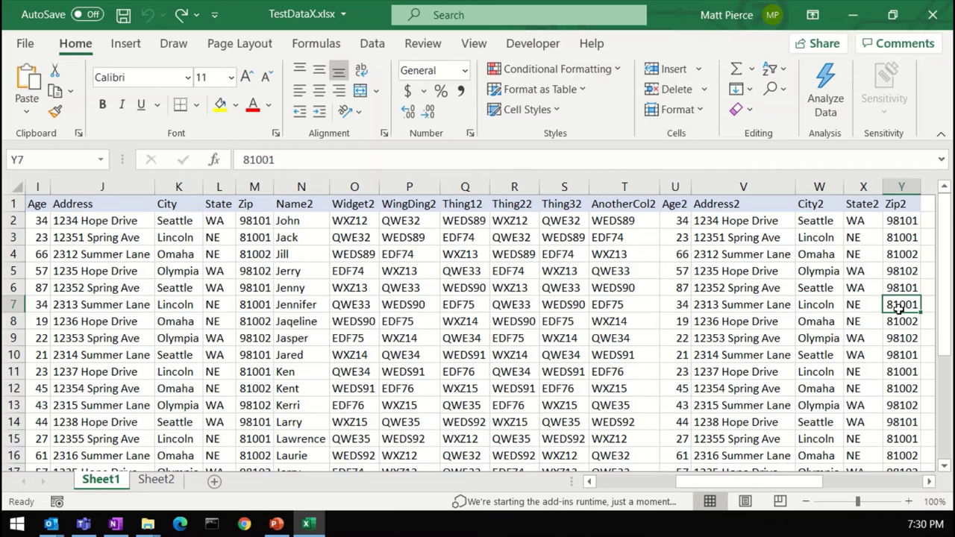
{"action": "left_click", "coordinate": [901, 352]}
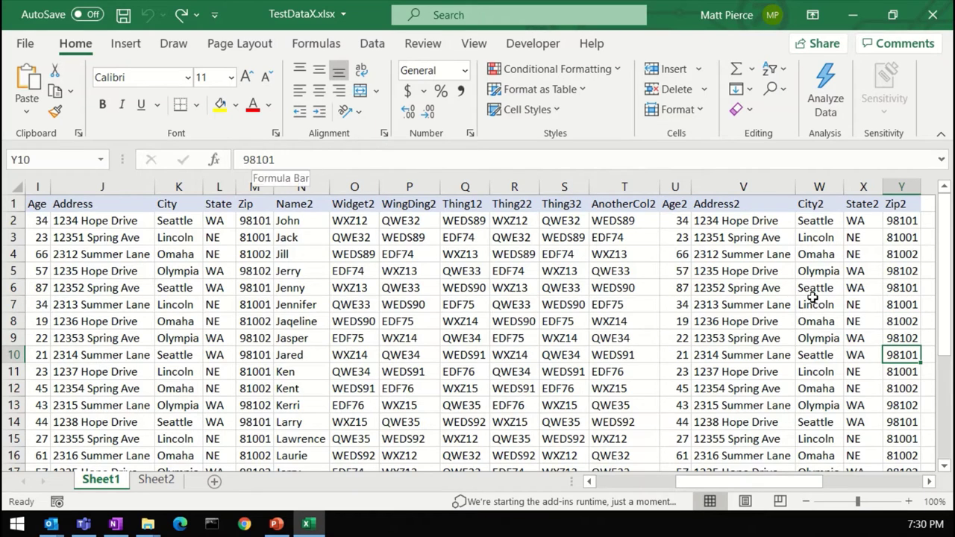
{"action": "left_click", "coordinate": [899, 289]}
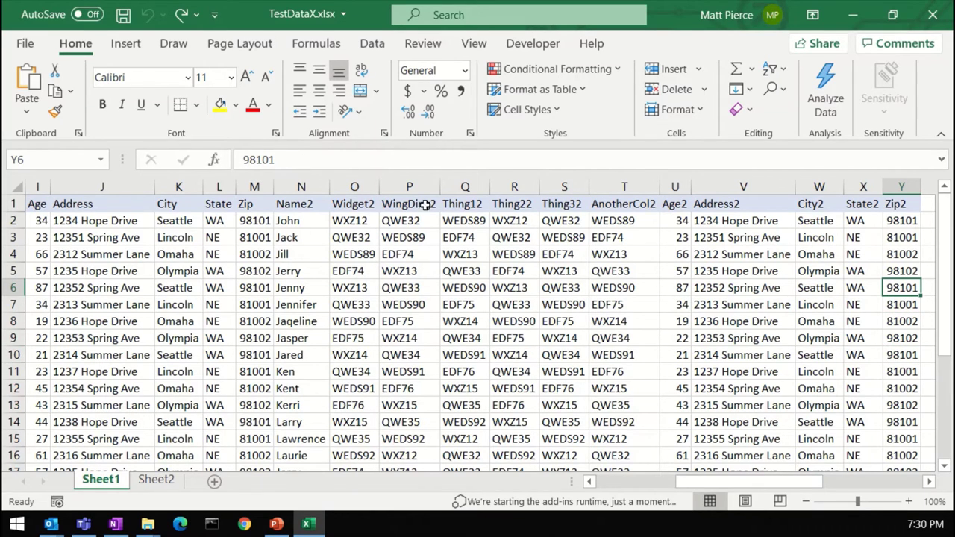
{"action": "left_click", "coordinate": [892, 222]}
{"action": "left_click", "coordinate": [885, 255]}
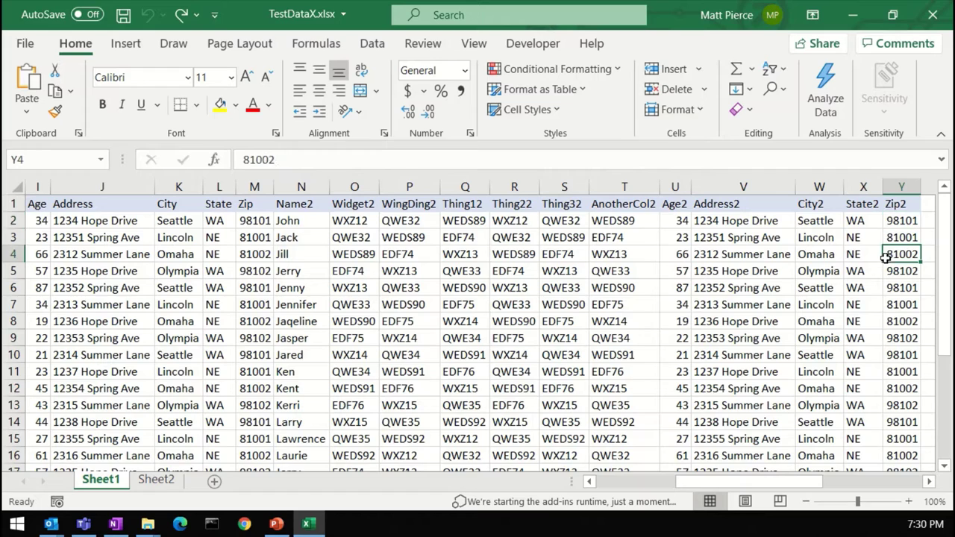
{"action": "left_click", "coordinate": [773, 89]}
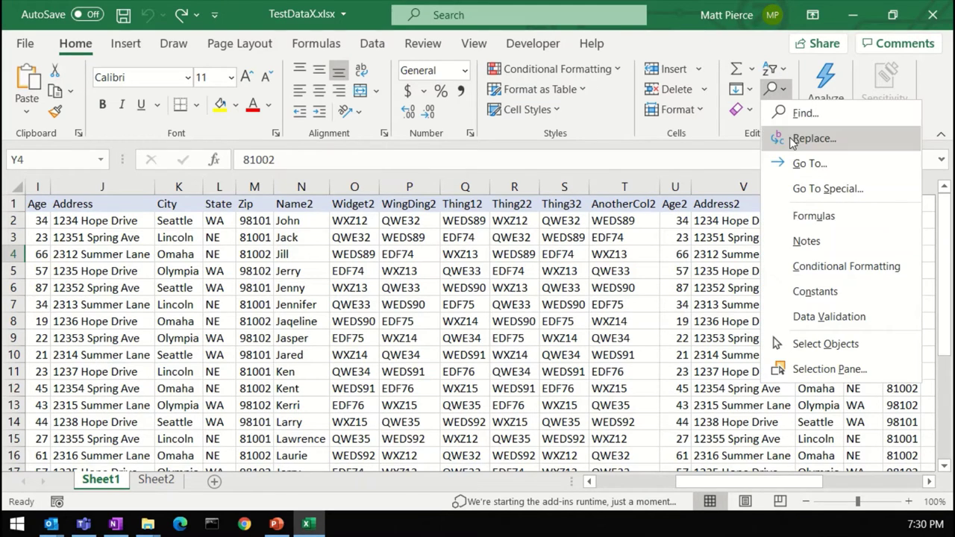
{"action": "left_click", "coordinate": [831, 221]}
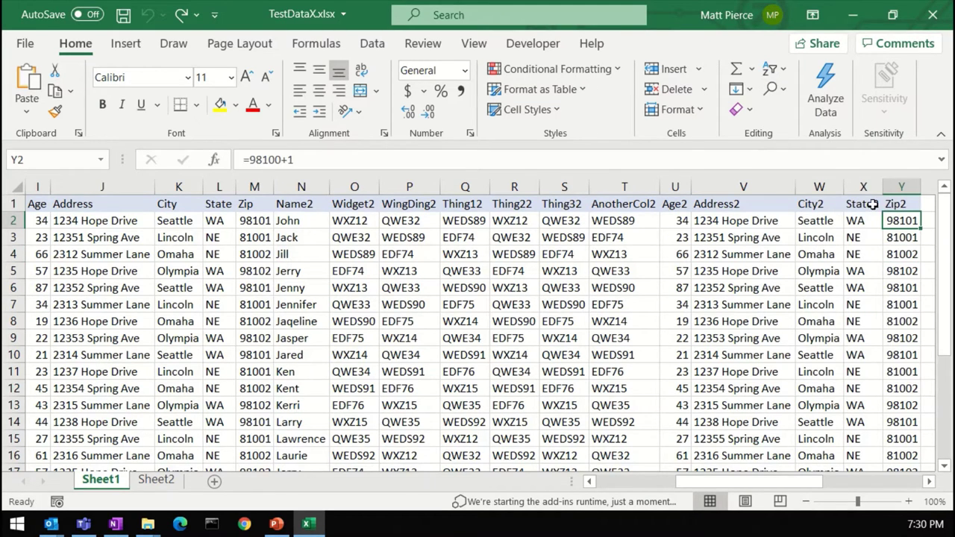
{"action": "left_click", "coordinate": [781, 89]}
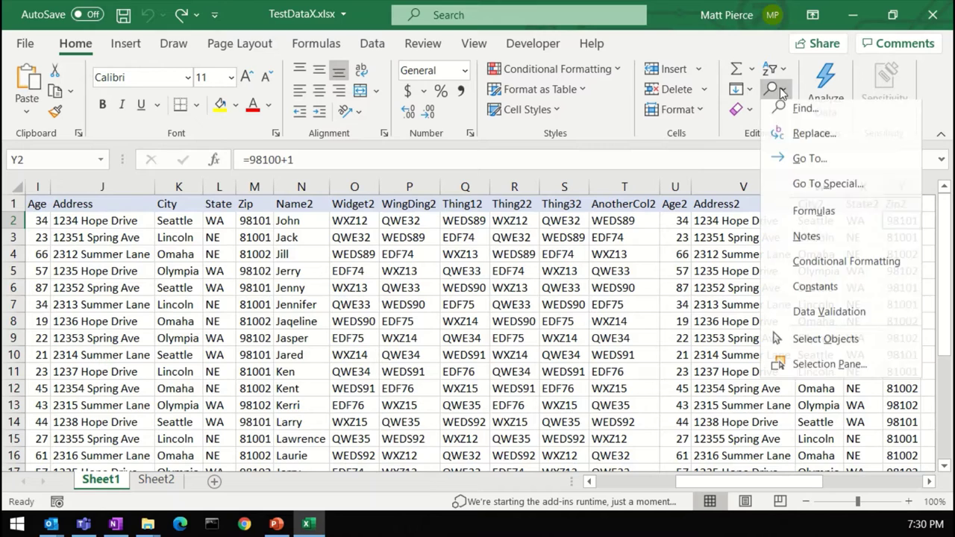
{"action": "left_click", "coordinate": [817, 212]}
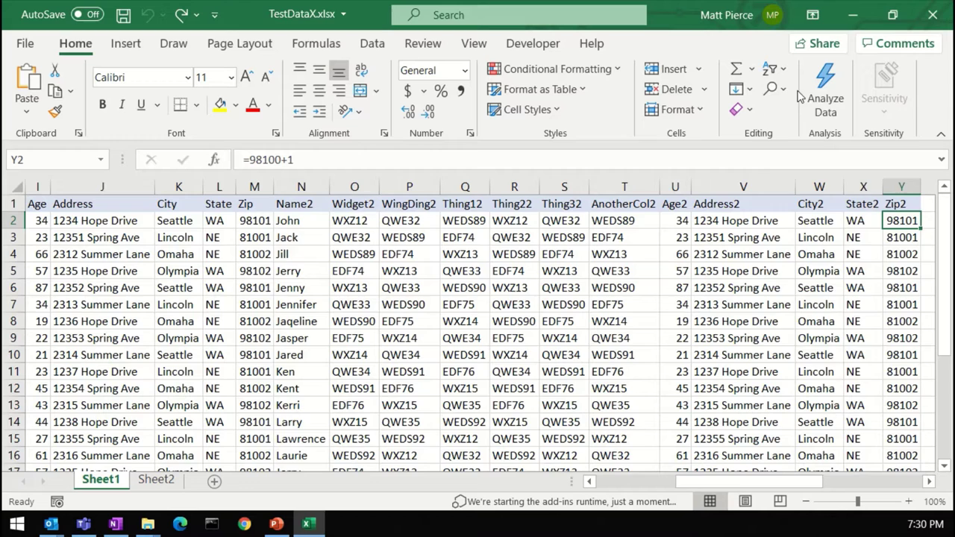
- Use Find & Select > Notes to jump to the noted cell Y23
{"action": "left_click", "coordinate": [772, 88]}
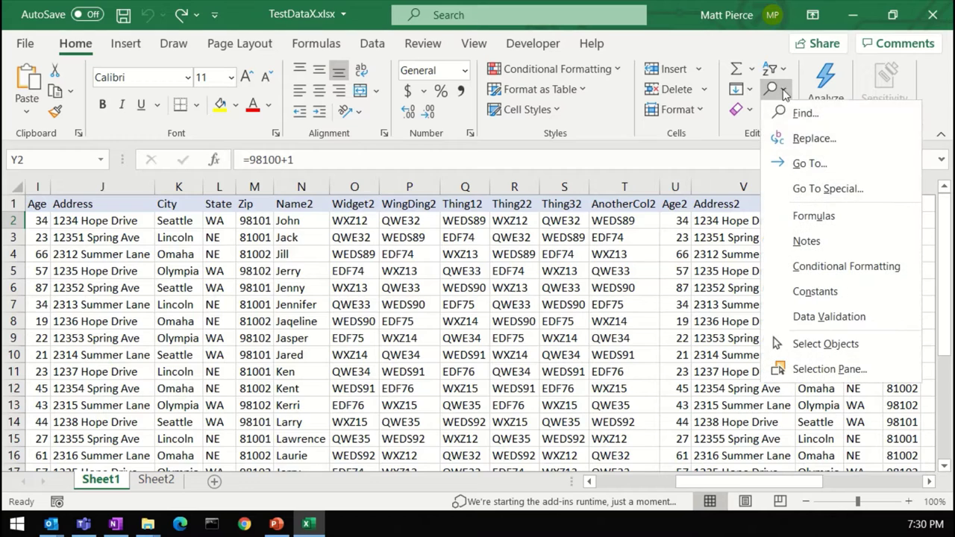
{"action": "left_click", "coordinate": [823, 233]}
{"action": "mouse_move", "coordinate": [910, 453]}
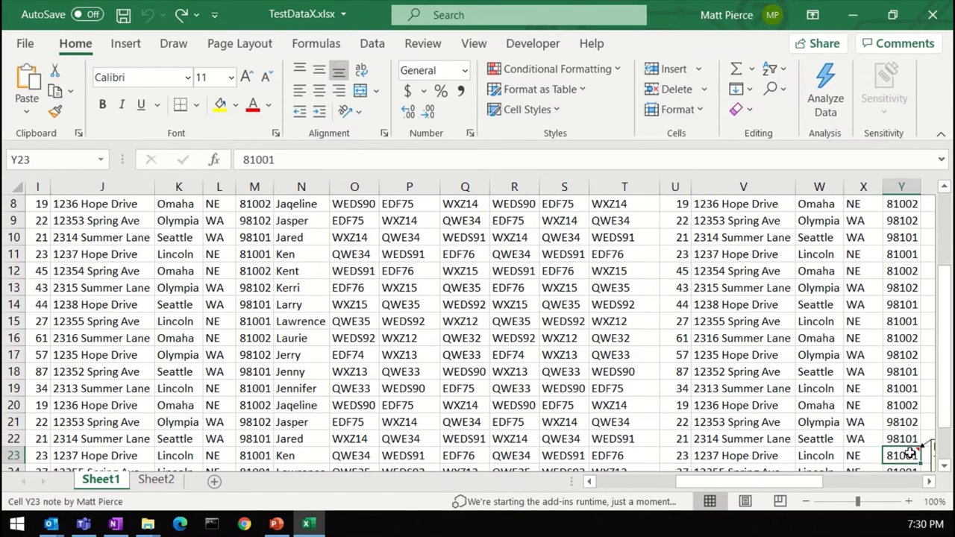
{"action": "scroll", "coordinate": [733, 242], "scroll_direction": "down", "scroll_amount": 1}
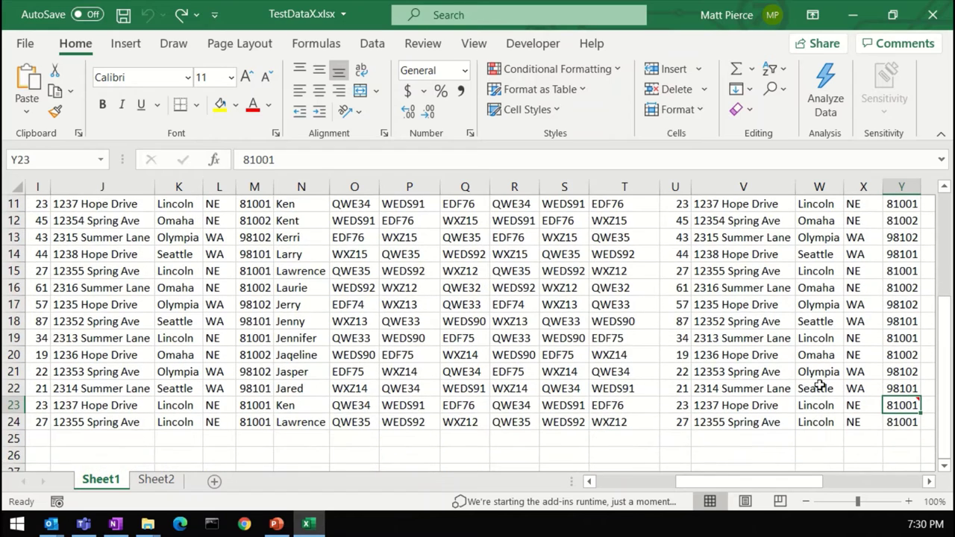
{"action": "left_click_drag", "start_coordinate": [810, 484], "coordinate": [870, 481]}
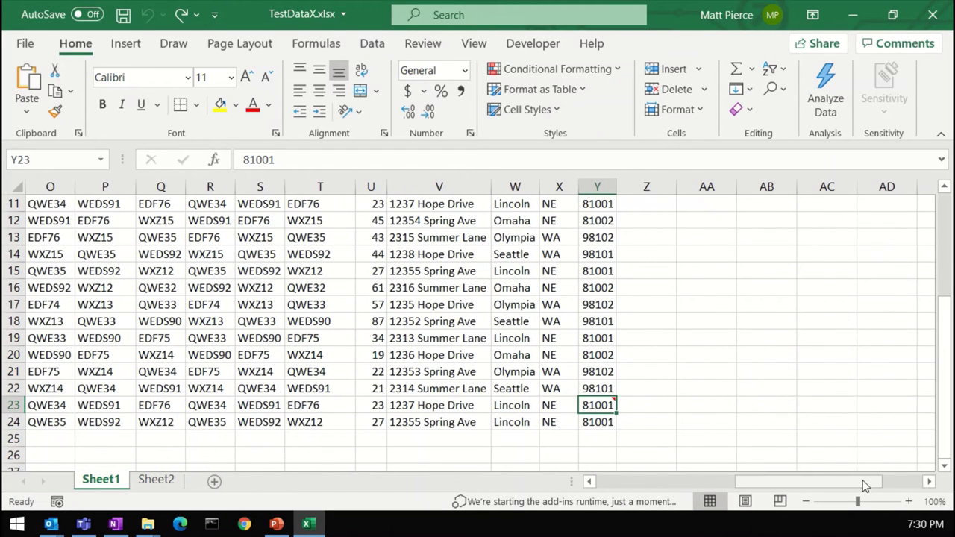
- Check that Y23's note reads Test and dismiss its right-click menu
{"action": "left_click", "coordinate": [669, 372]}
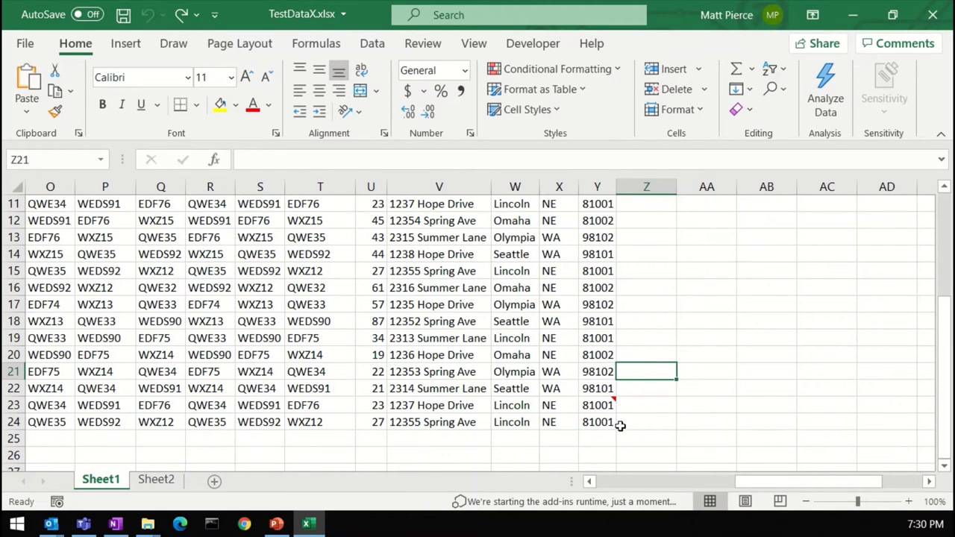
{"action": "mouse_move", "coordinate": [610, 402]}
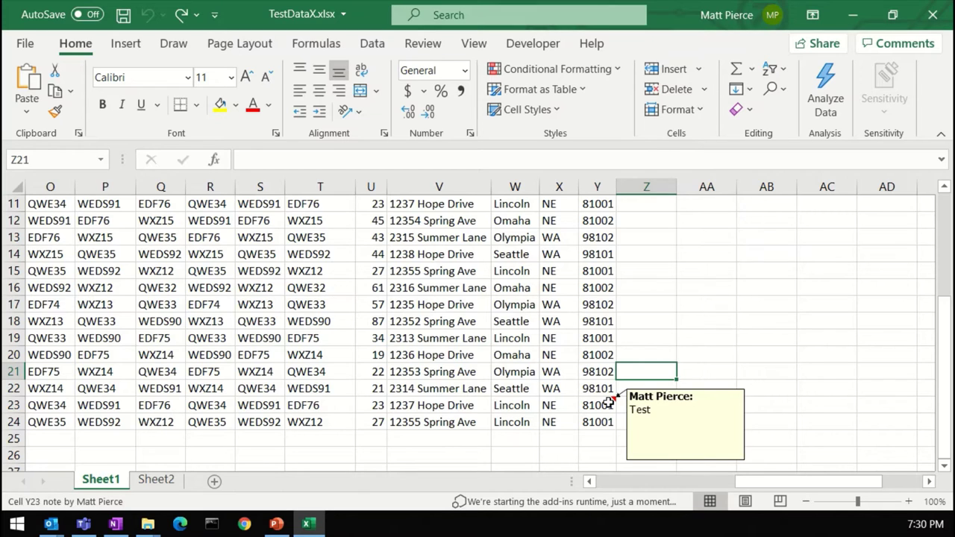
{"action": "right_click", "coordinate": [607, 407]}
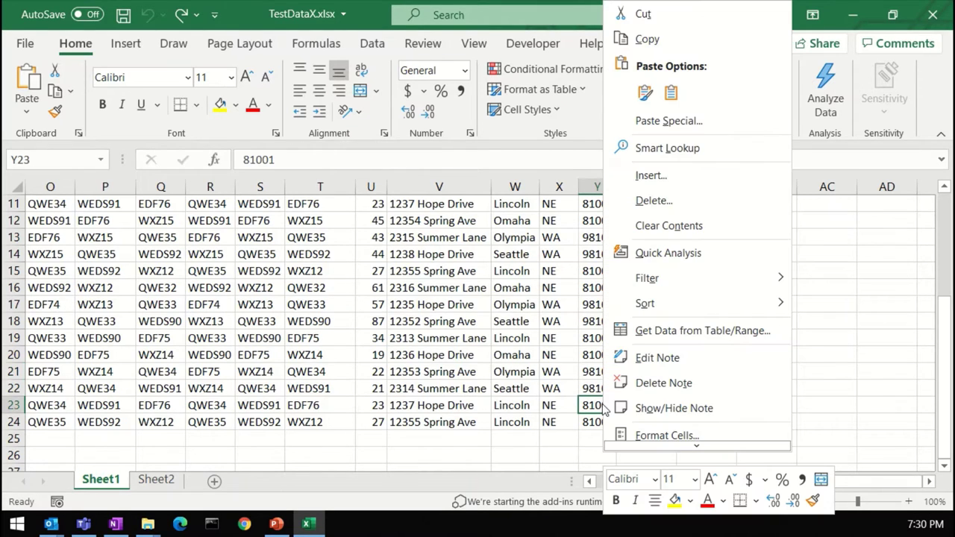
{"action": "key", "text": "Escape"}
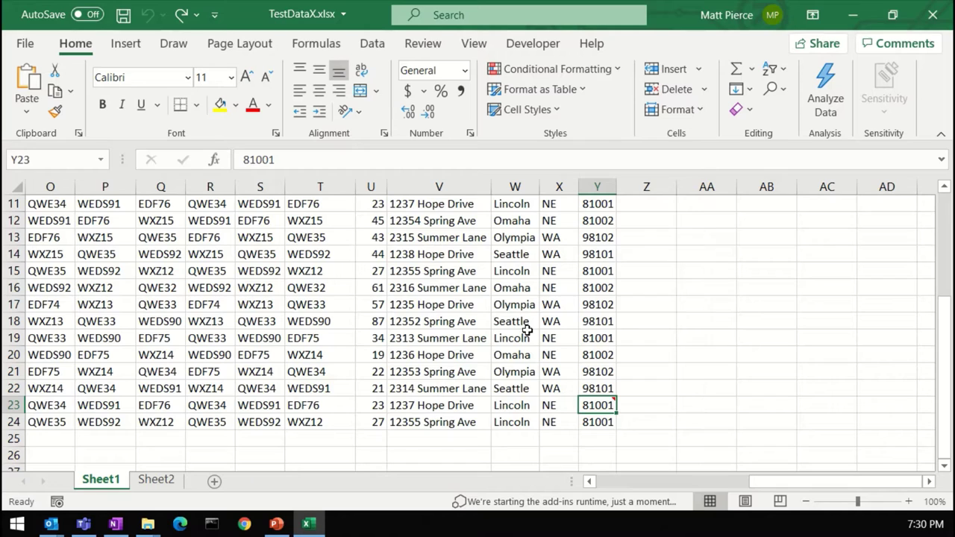
- Start a new note on cell Y17 from its right-click menu
{"action": "right_click", "coordinate": [593, 310]}
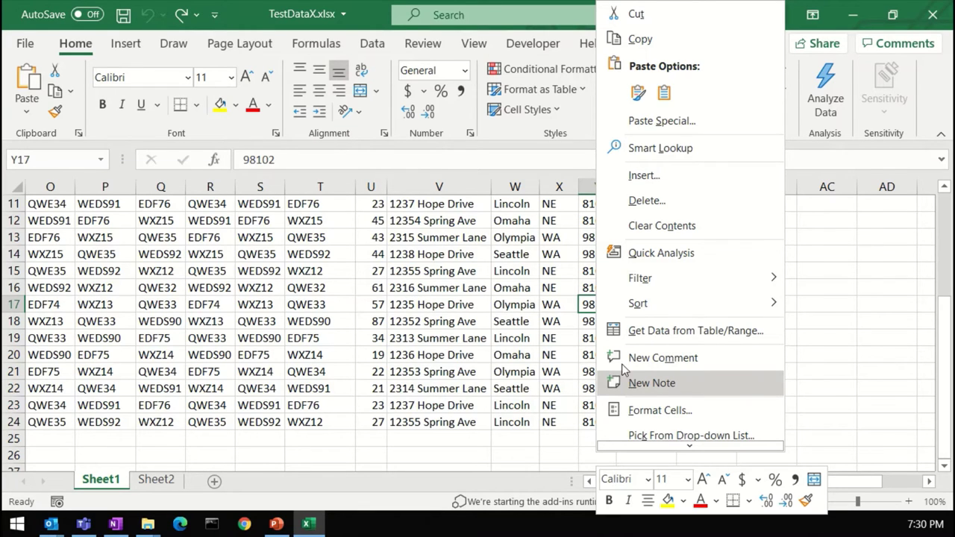
{"action": "key", "text": "Escape"}
{"action": "right_click", "coordinate": [603, 308]}
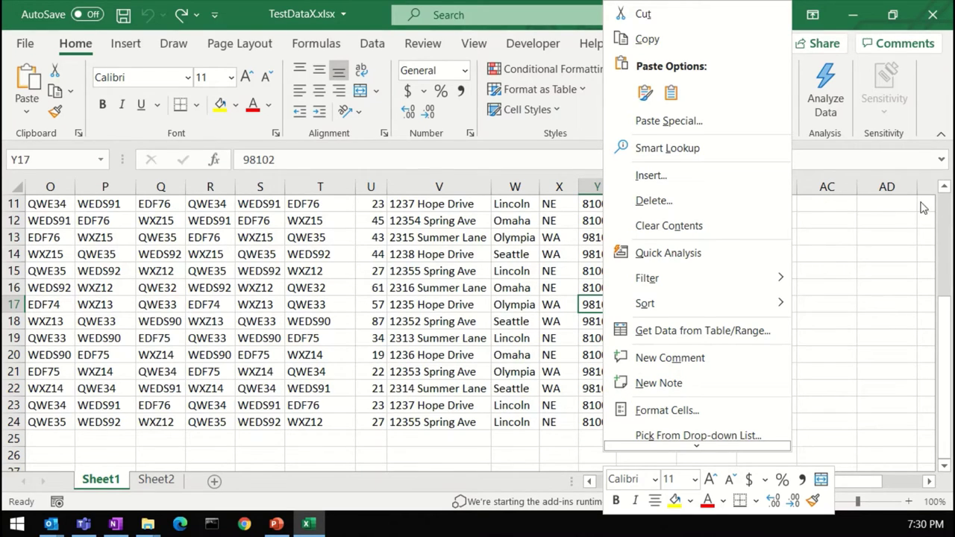
{"action": "left_click", "coordinate": [668, 388]}
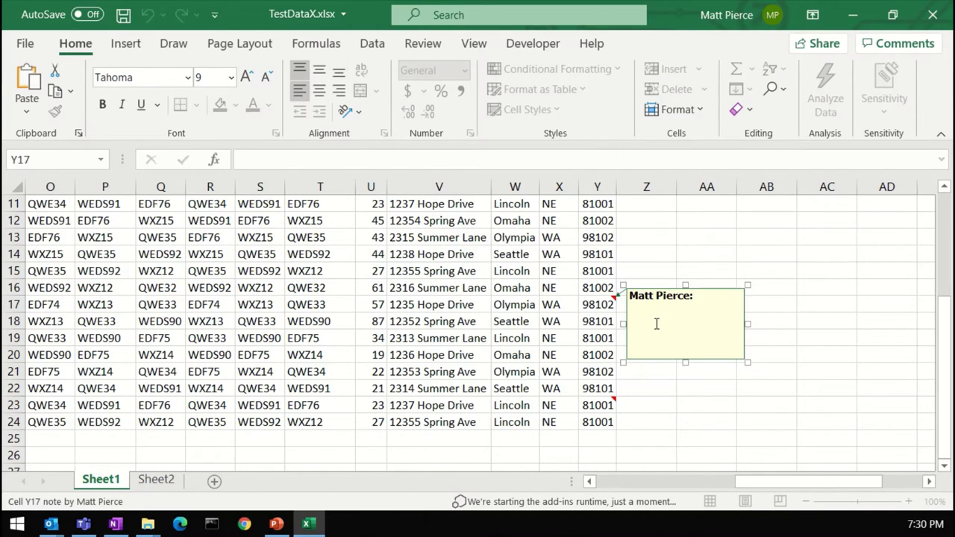
- Type three placeholder lines beginning 'afdas fasdf f' and enlarge the note box
{"action": "type", "text": "afdas fasdf f"}
{"action": "key", "text": "Return"}
{"action": "type", "text": "afsdfasdfasdf asd"}
{"action": "key", "text": "Return"}
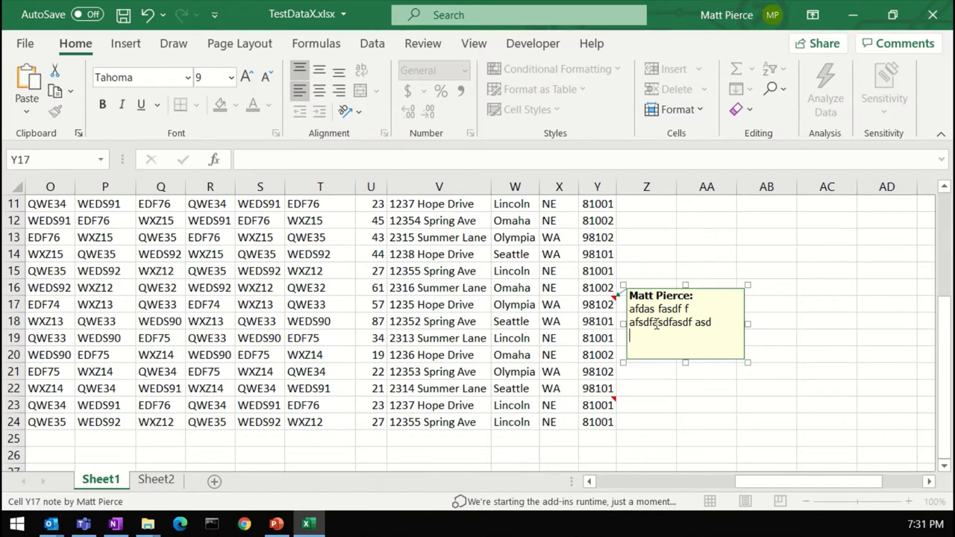
{"action": "key", "text": "Return"}
{"action": "type", "text": "asdfasdf sddaf sd"}
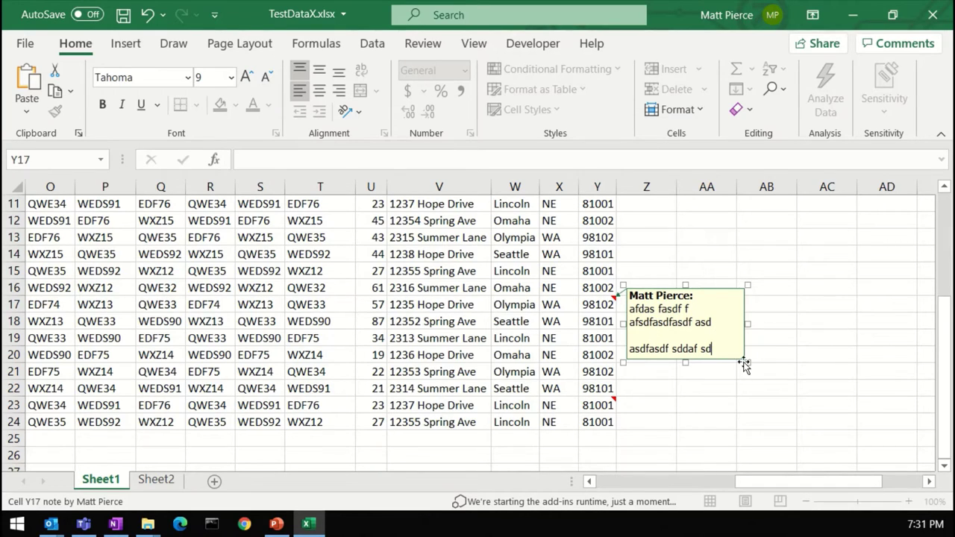
{"action": "left_click_drag", "start_coordinate": [746, 362], "coordinate": [808, 406]}
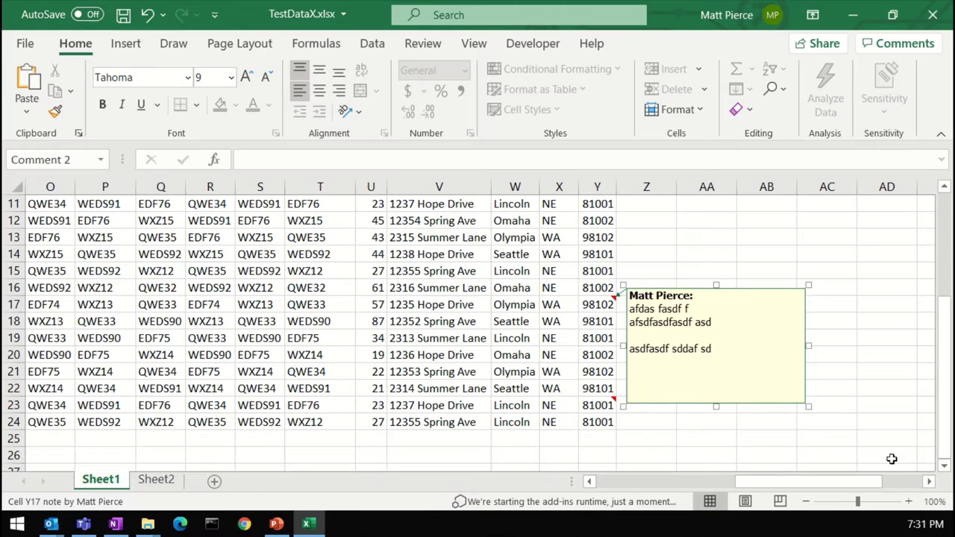
{"action": "mouse_move", "coordinate": [662, 289]}
{"action": "left_mouse_down"}
{"action": "mouse_move", "coordinate": [710, 255]}
{"action": "mouse_move", "coordinate": [669, 287]}
{"action": "left_mouse_up"}
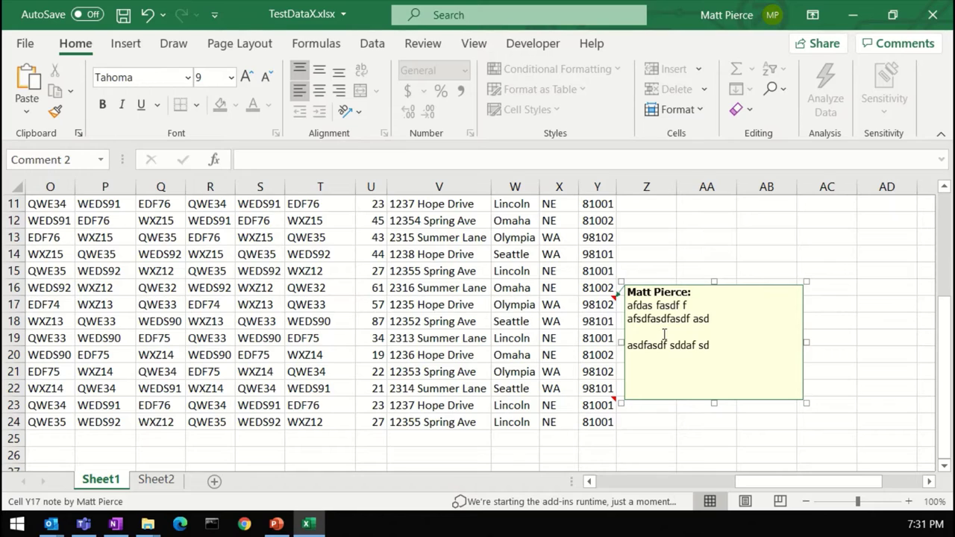
- Finish editing the Y17 note and select cell V13
{"action": "left_click", "coordinate": [653, 252]}
{"action": "mouse_move", "coordinate": [603, 305]}
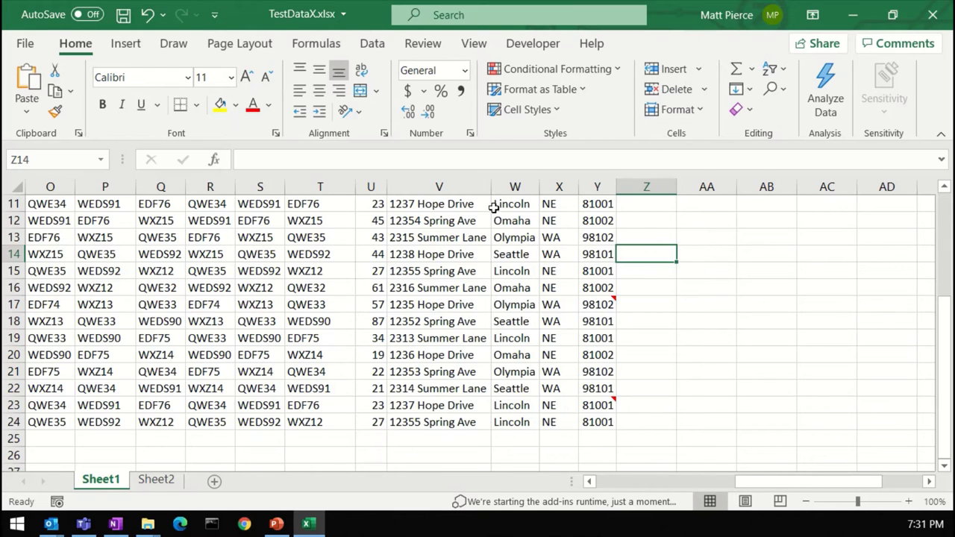
{"action": "left_click", "coordinate": [407, 239]}
- Use Find & Select > Notes to select the noted cells Y17 and Y23
{"action": "left_click", "coordinate": [775, 99]}
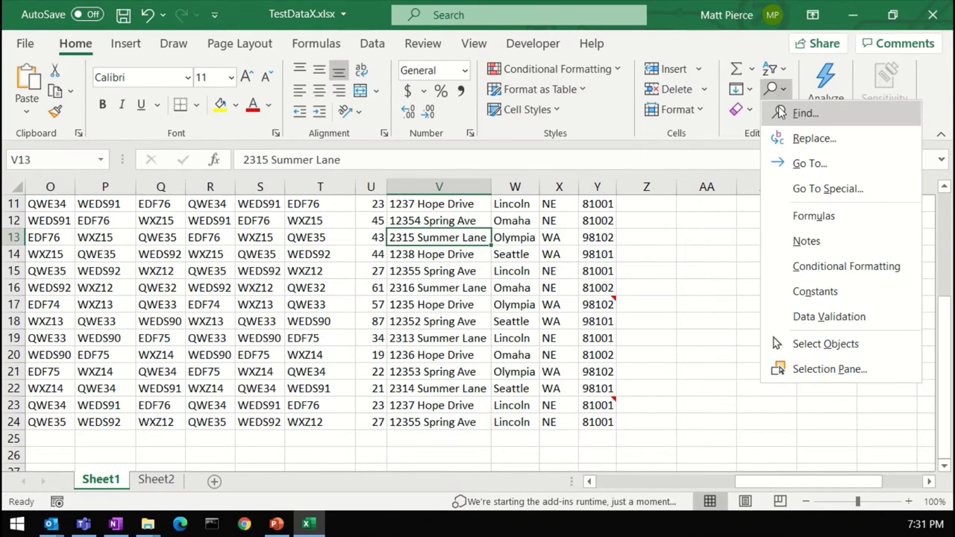
{"action": "left_click", "coordinate": [806, 242]}
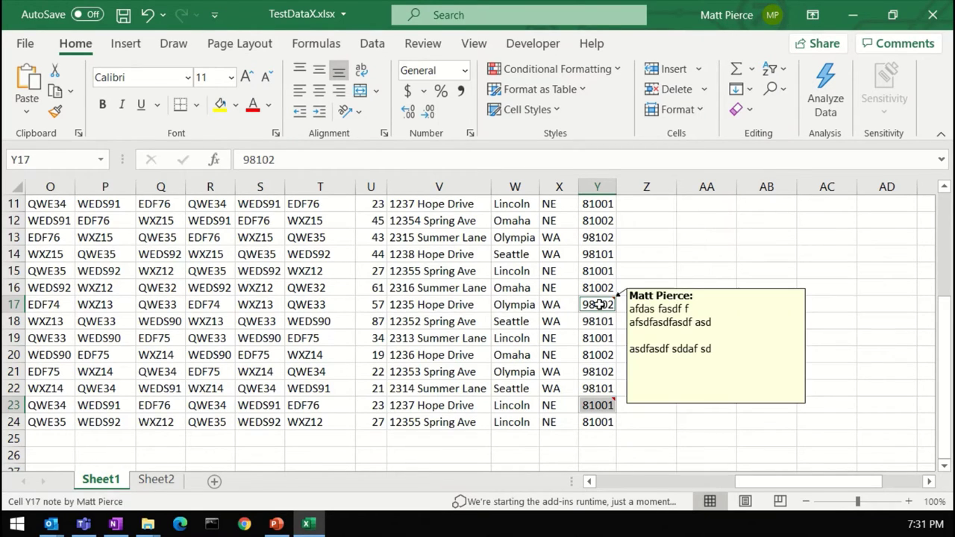
{"action": "left_click", "coordinate": [773, 89]}
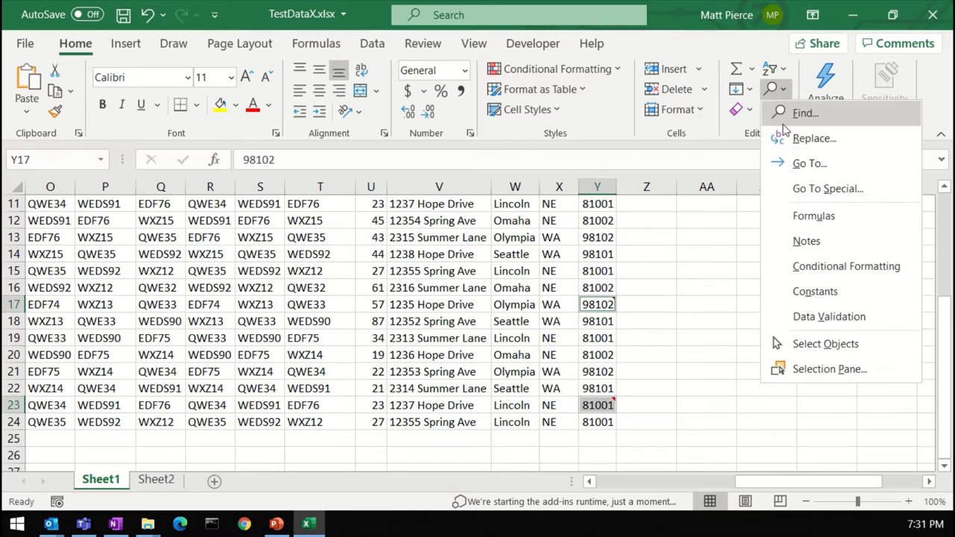
{"action": "left_click", "coordinate": [813, 247]}
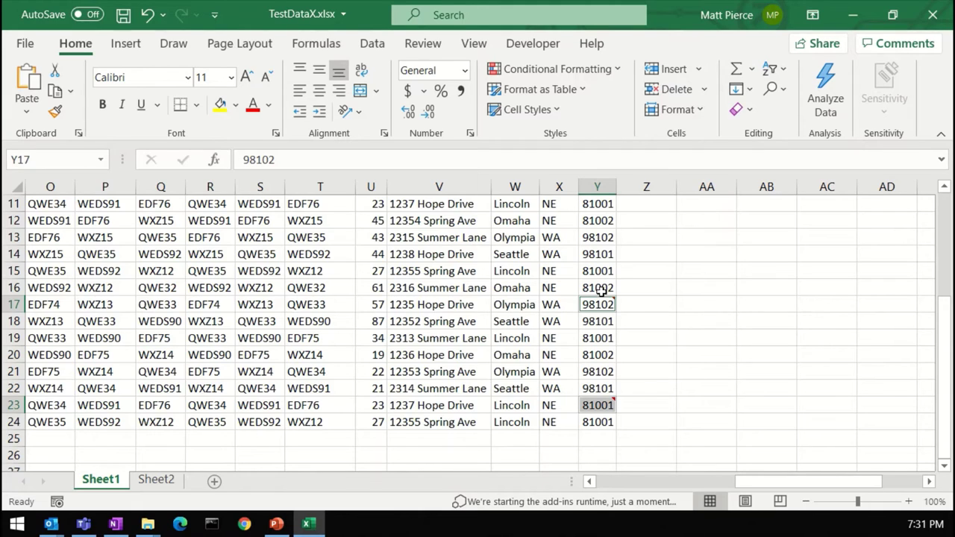
{"action": "left_click", "coordinate": [781, 92]}
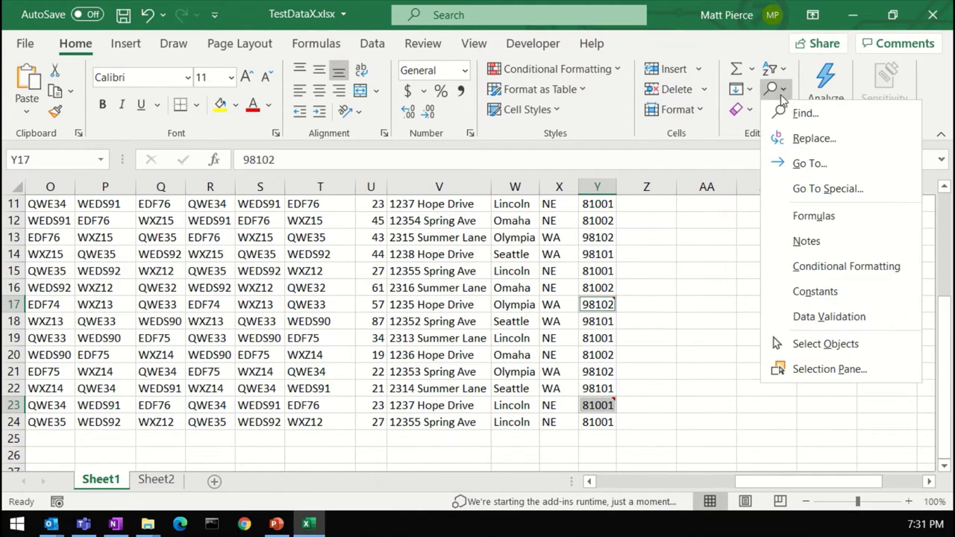
- Open Go To from Find & Select and continue to the Go To Special choices
{"action": "left_click", "coordinate": [798, 172]}
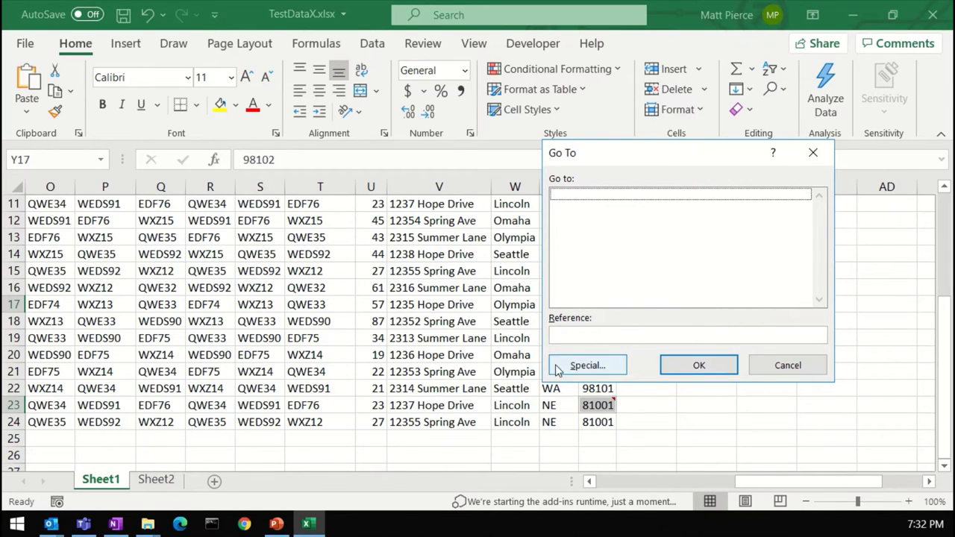
{"action": "left_click", "coordinate": [600, 366]}
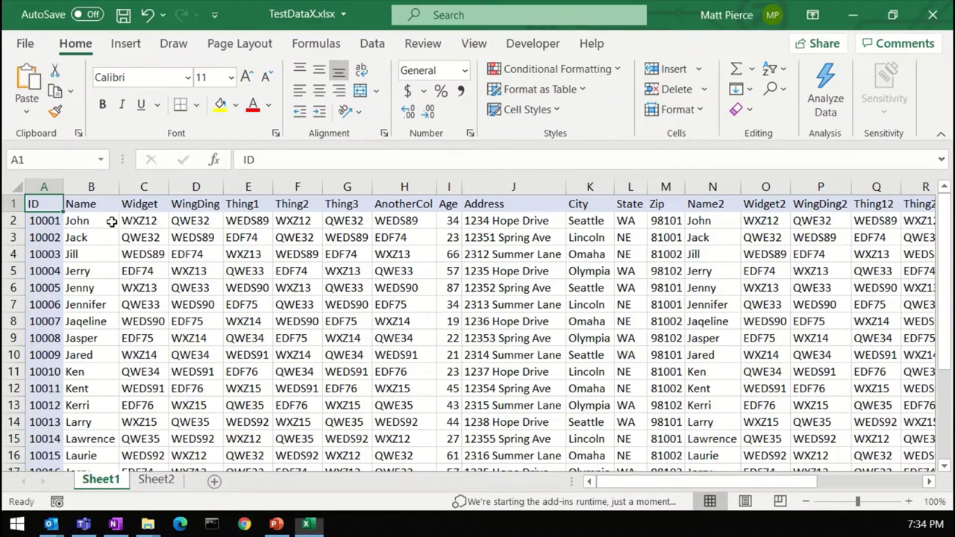
- Select cells B2 and C3, then briefly open and close the Replace window from Find & Select
{"action": "left_click", "coordinate": [105, 220]}
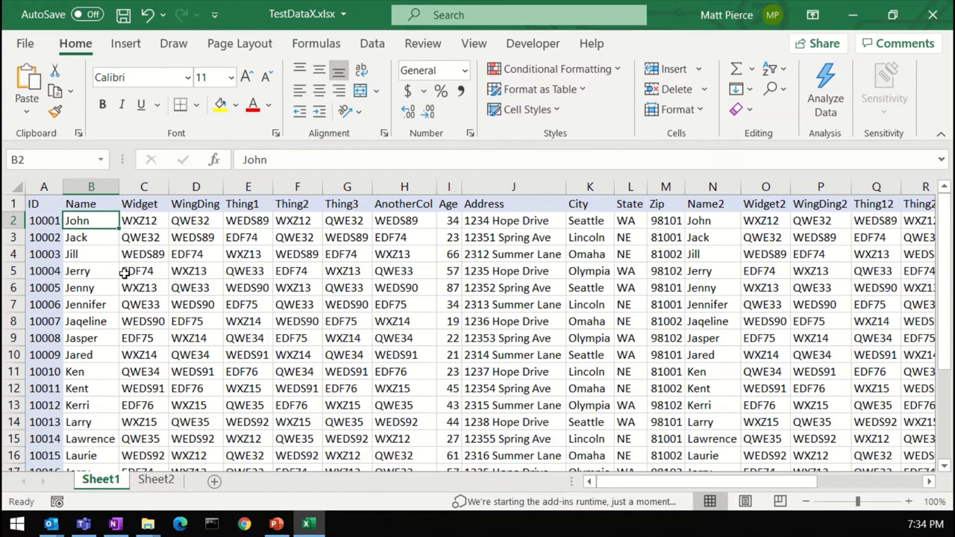
{"action": "left_click", "coordinate": [144, 239]}
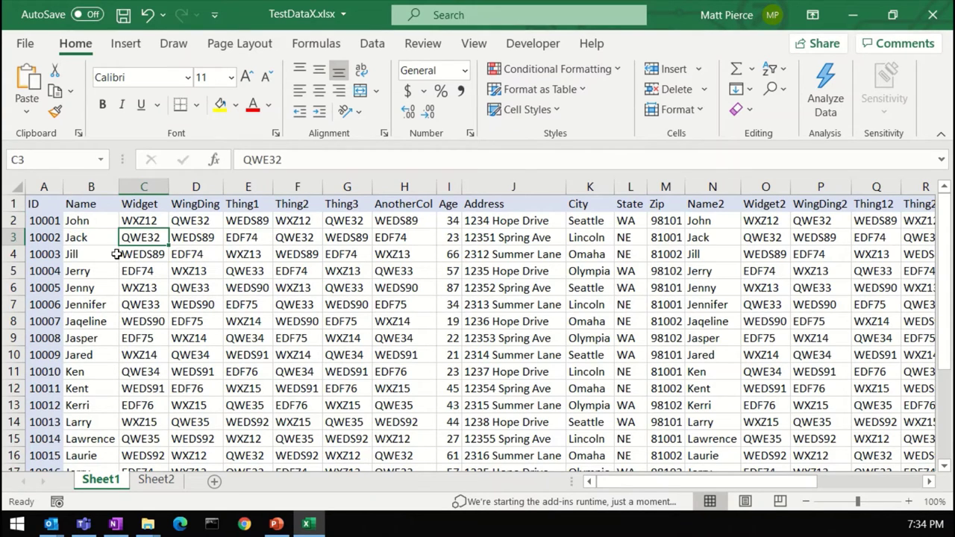
{"action": "left_click", "coordinate": [776, 89]}
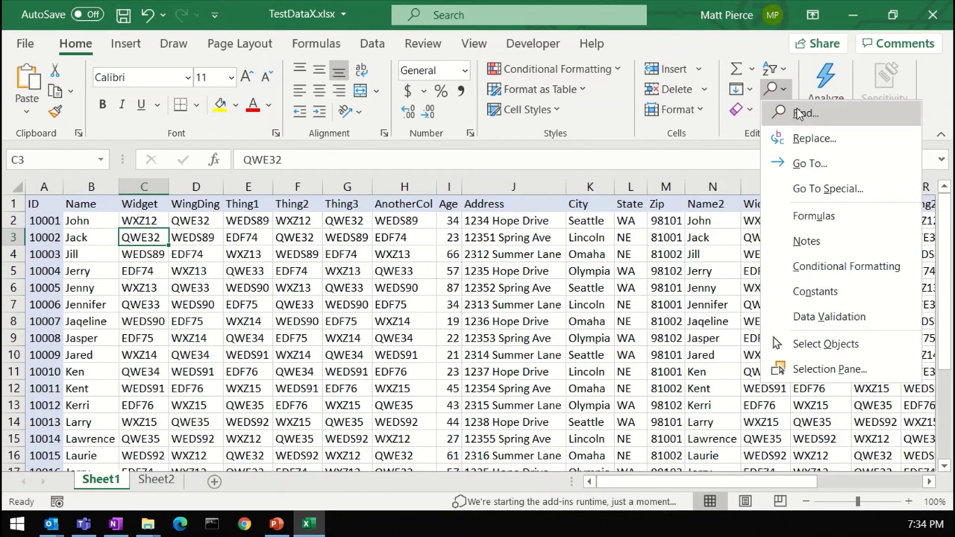
{"action": "left_click", "coordinate": [814, 138]}
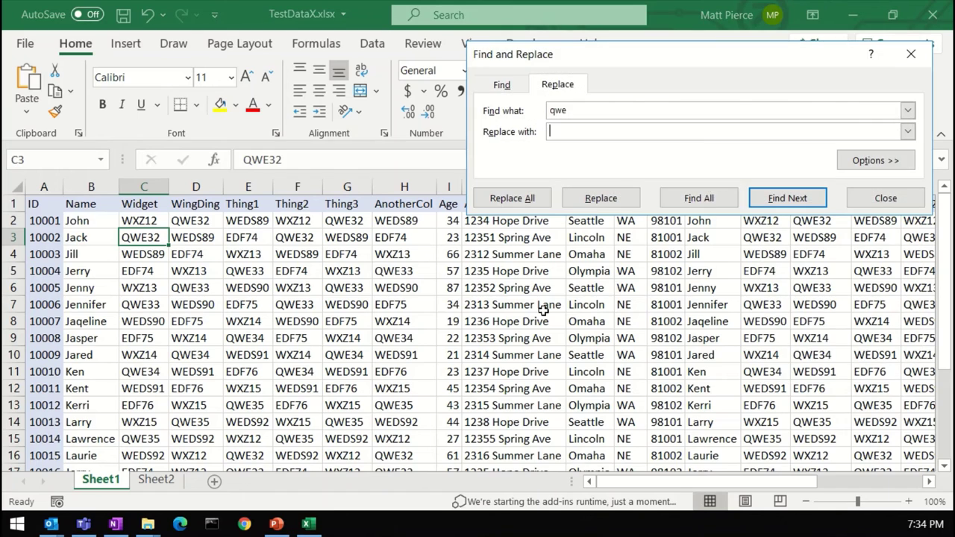
{"action": "left_click", "coordinate": [885, 198]}
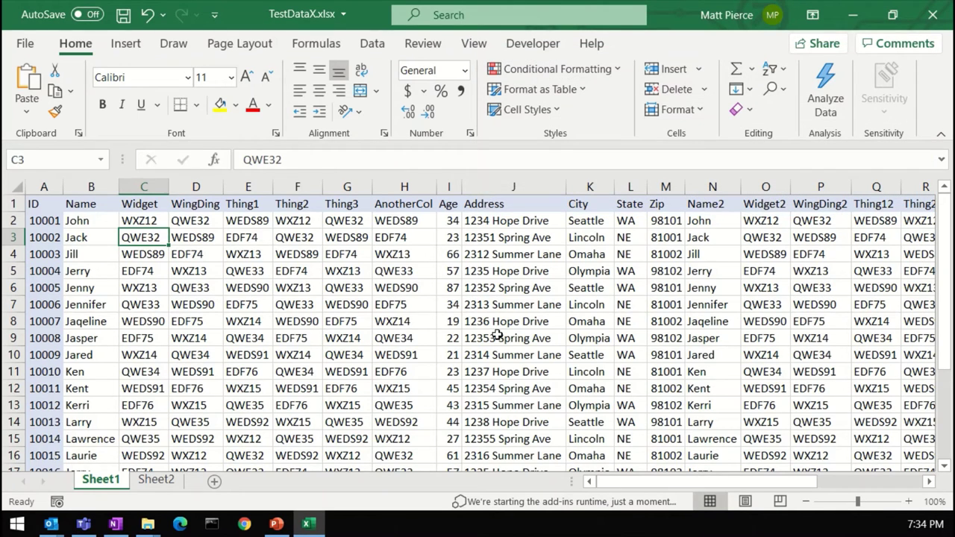
- Reopen Find and Replace from cell J9 and settle on the Replace tab with qwe as search text
{"action": "left_click", "coordinate": [492, 337]}
{"action": "key", "text": "ctrl+h"}
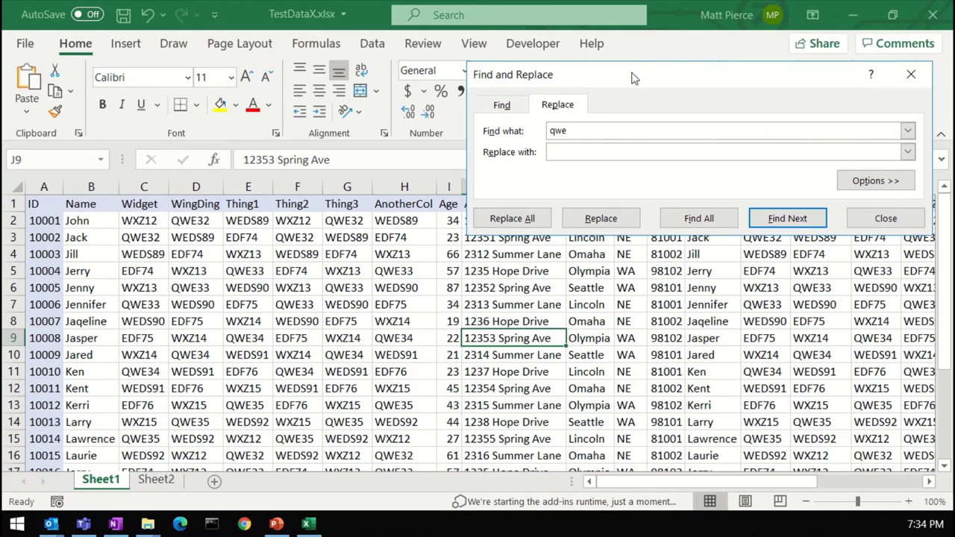
{"action": "left_click", "coordinate": [502, 107]}
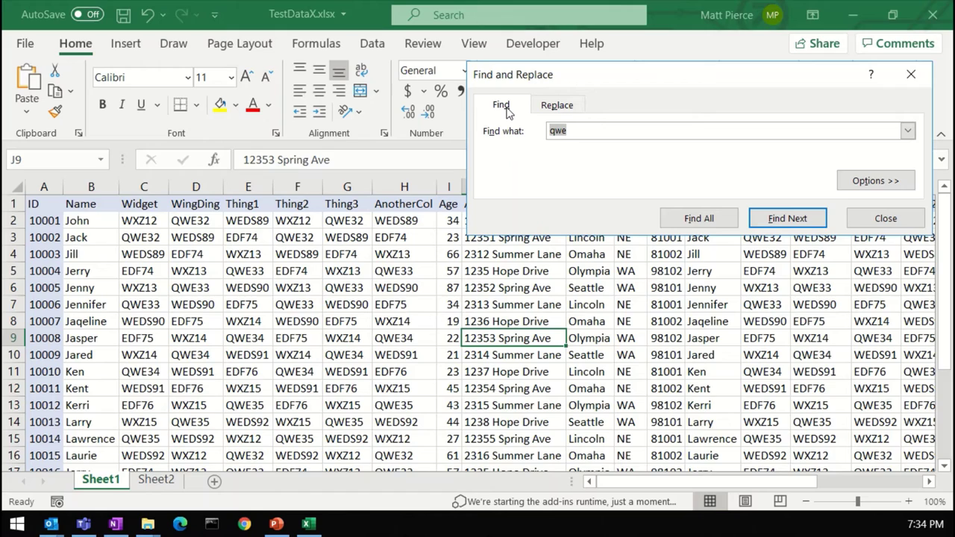
{"action": "left_click", "coordinate": [556, 106]}
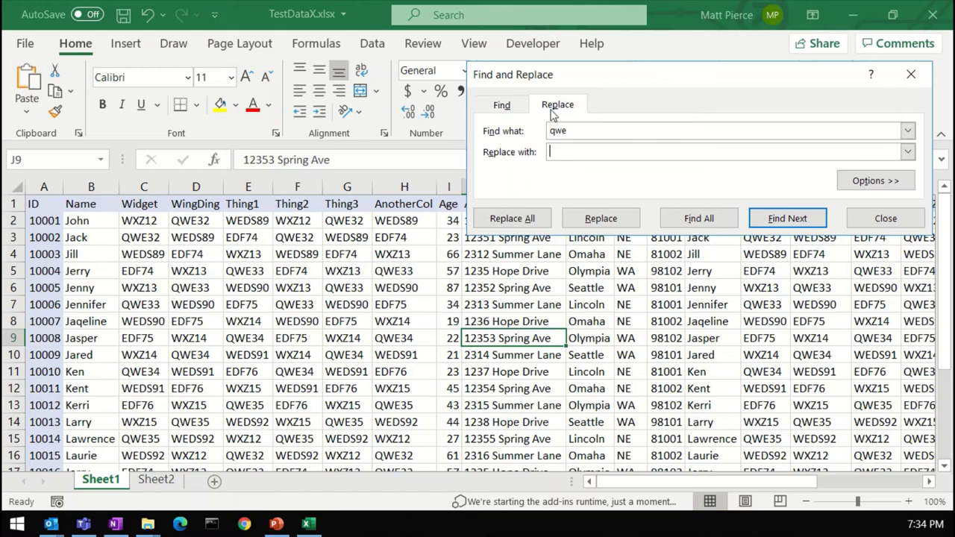
- Enter QWE as the search text with ABC as the replacement, try a single Replace, and dismiss the no-match message
{"action": "double_click", "coordinate": [586, 130]}
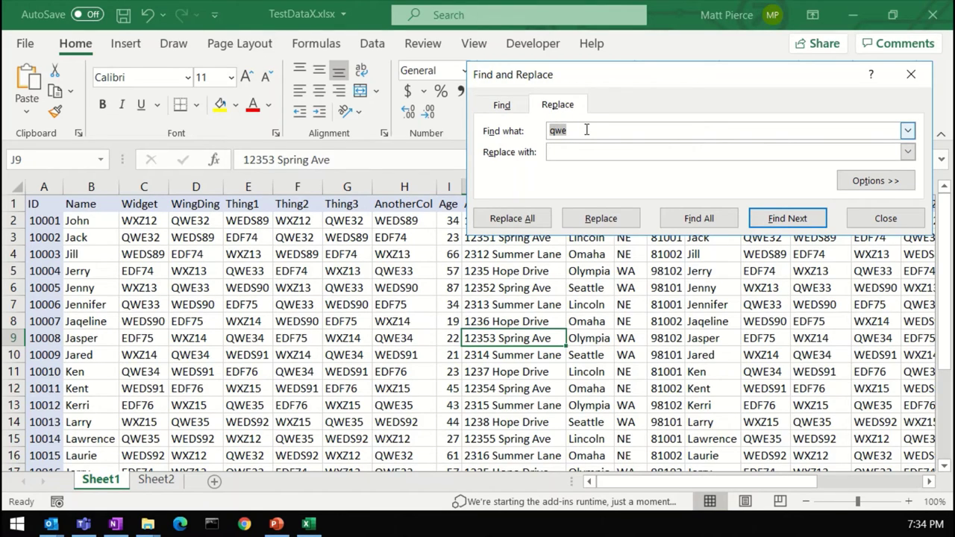
{"action": "type", "text": "QWE"}
{"action": "key", "text": "Tab"}
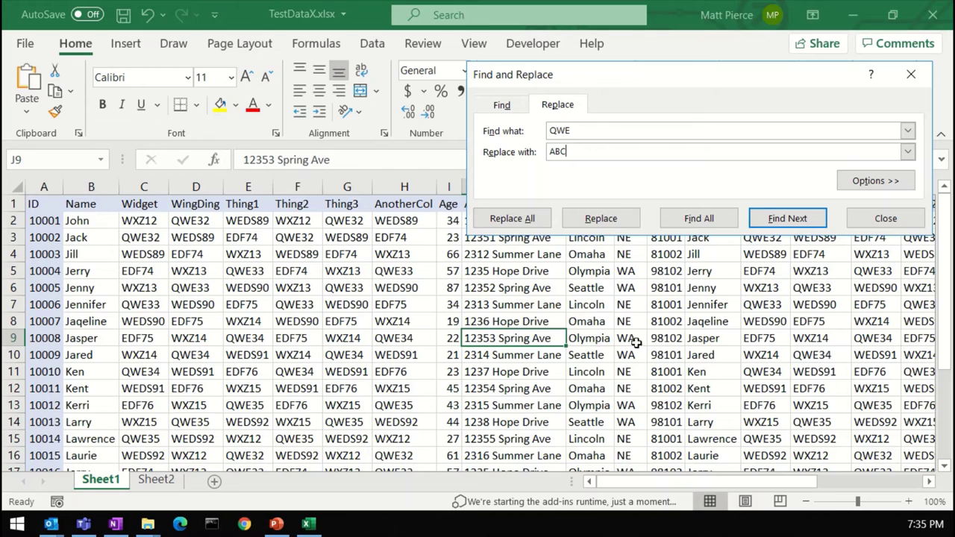
{"action": "left_click", "coordinate": [611, 224]}
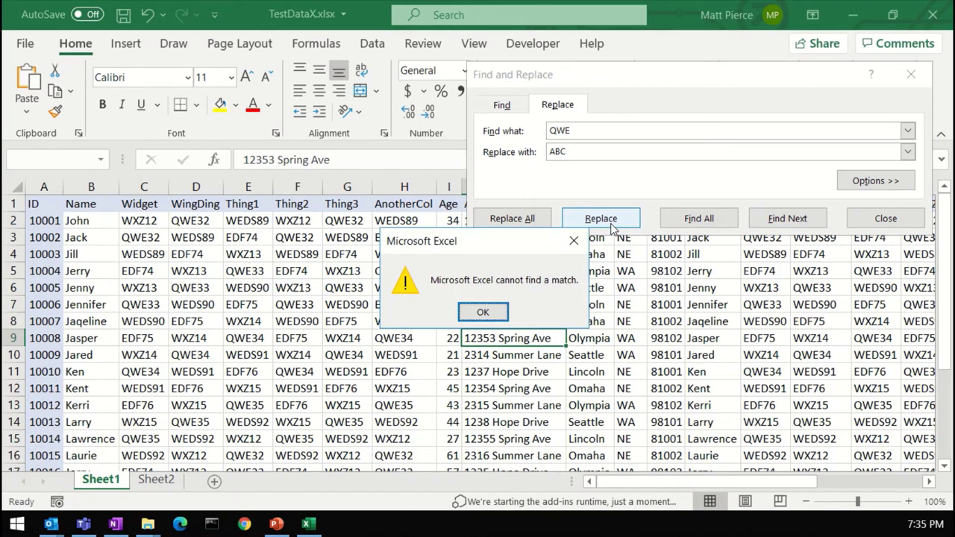
{"action": "left_click", "coordinate": [483, 312]}
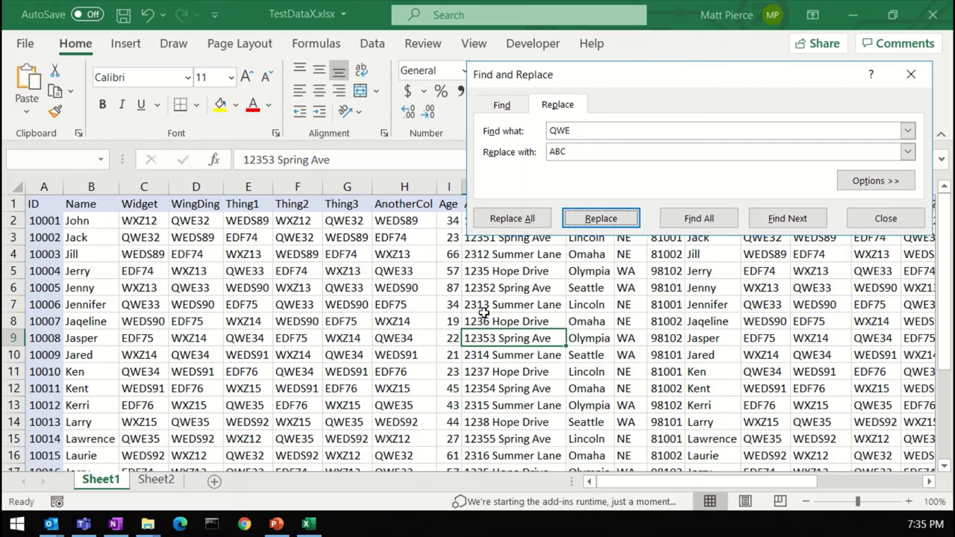
- Show the extra search options and keep Look in set to Formulas
{"action": "left_click", "coordinate": [862, 190]}
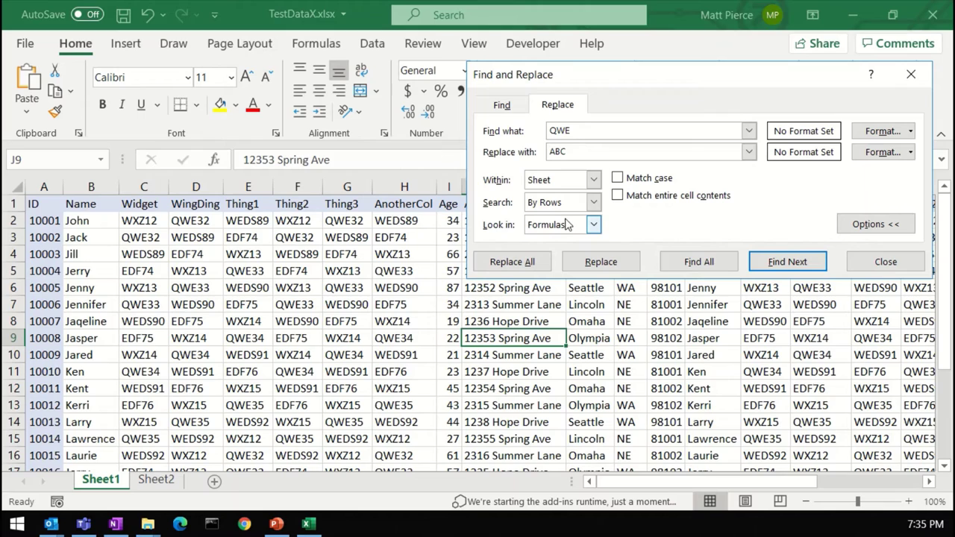
{"action": "left_click", "coordinate": [593, 224]}
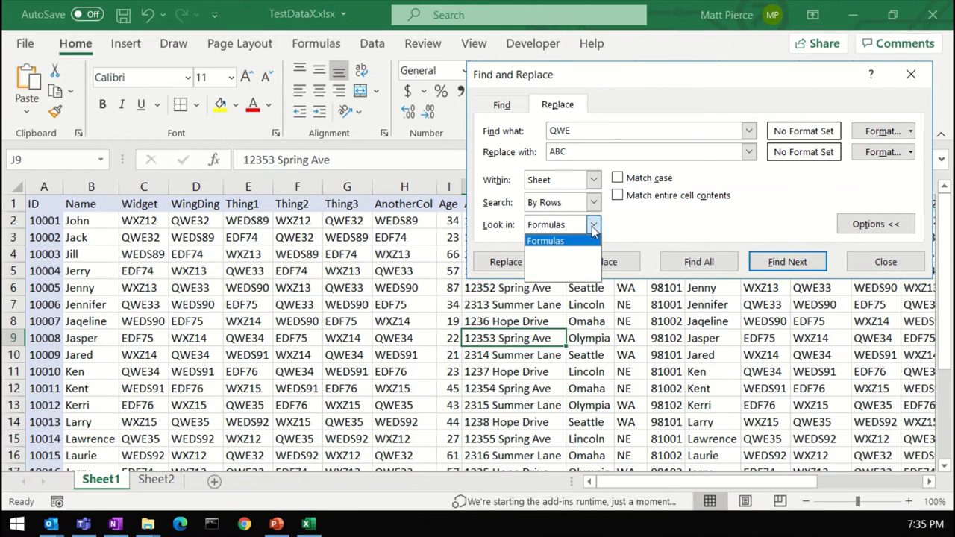
{"action": "left_click", "coordinate": [593, 224]}
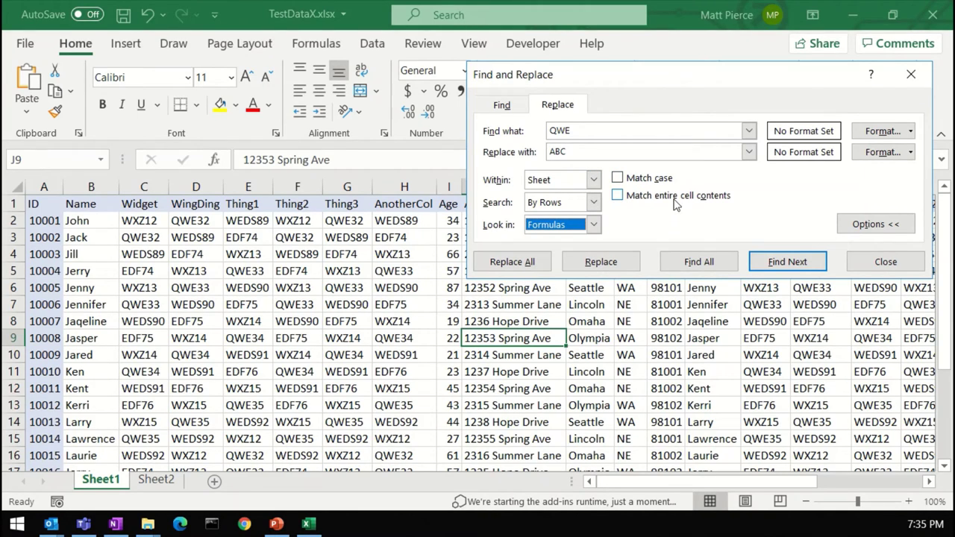
- Replace QWE34 in Q9 and T9 individually, then Replace All QWE with ABC (74 replacements)
{"action": "left_click", "coordinate": [787, 262]}
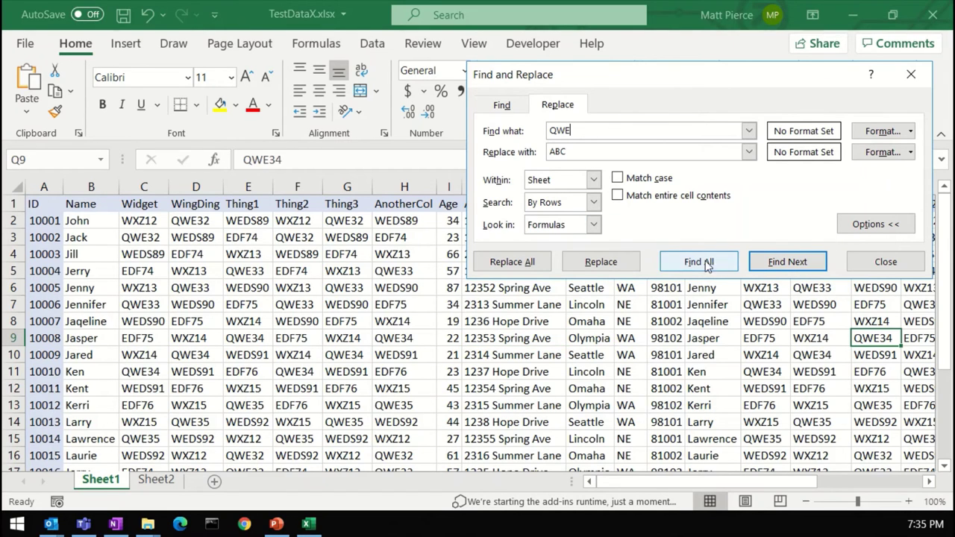
{"action": "left_click", "coordinate": [600, 262]}
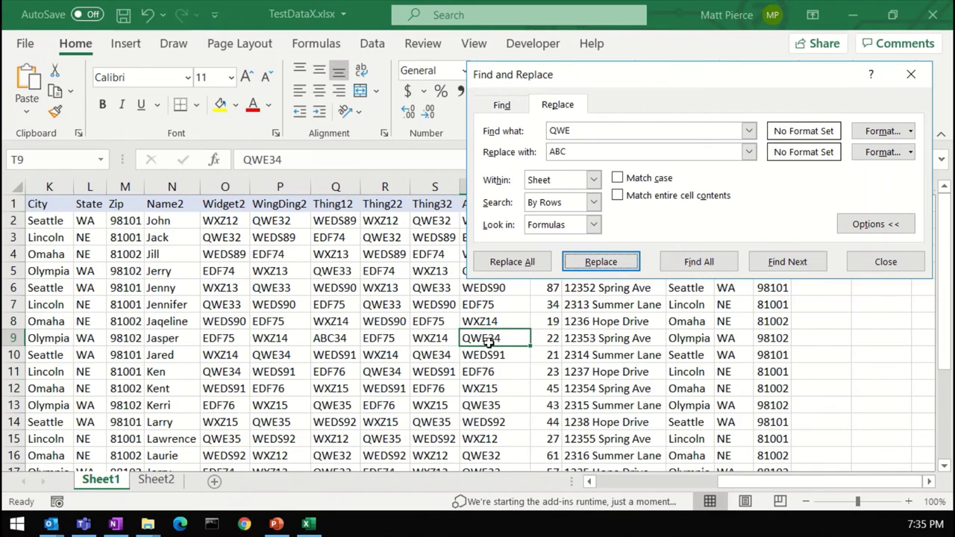
{"action": "left_click", "coordinate": [600, 262]}
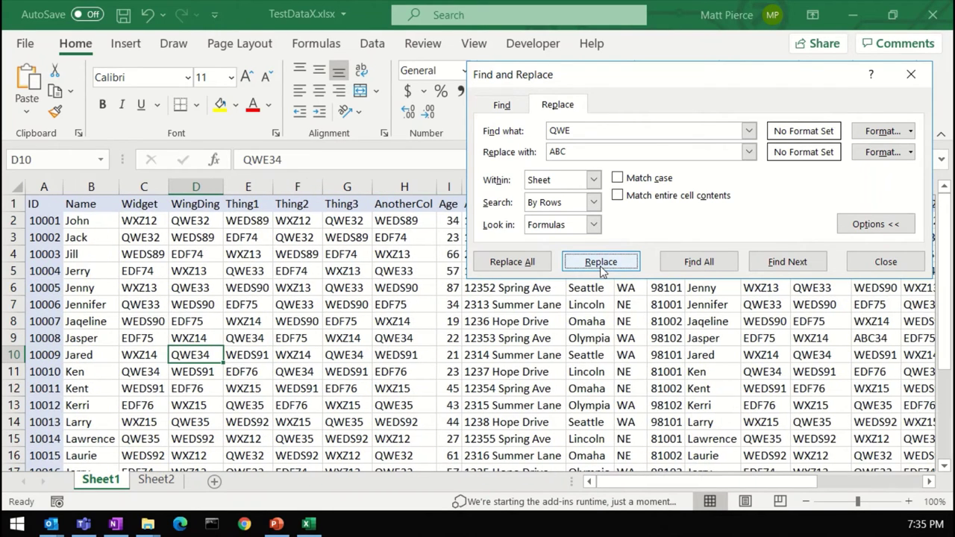
{"action": "left_click", "coordinate": [522, 266]}
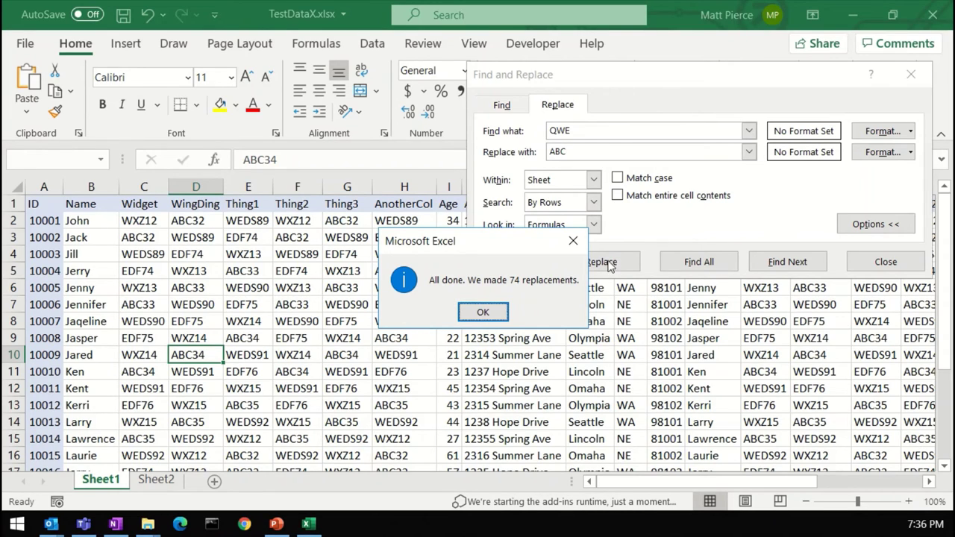
- Dismiss the 74-replacement message, close the dialog, and undo the ABC replacements back to QWE codes
{"action": "left_click", "coordinate": [483, 313]}
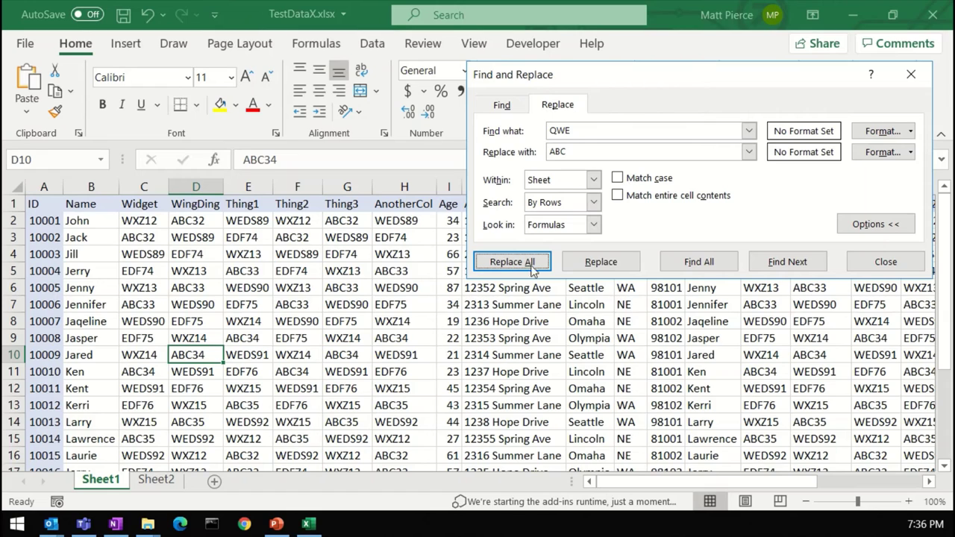
{"action": "left_click", "coordinate": [914, 262]}
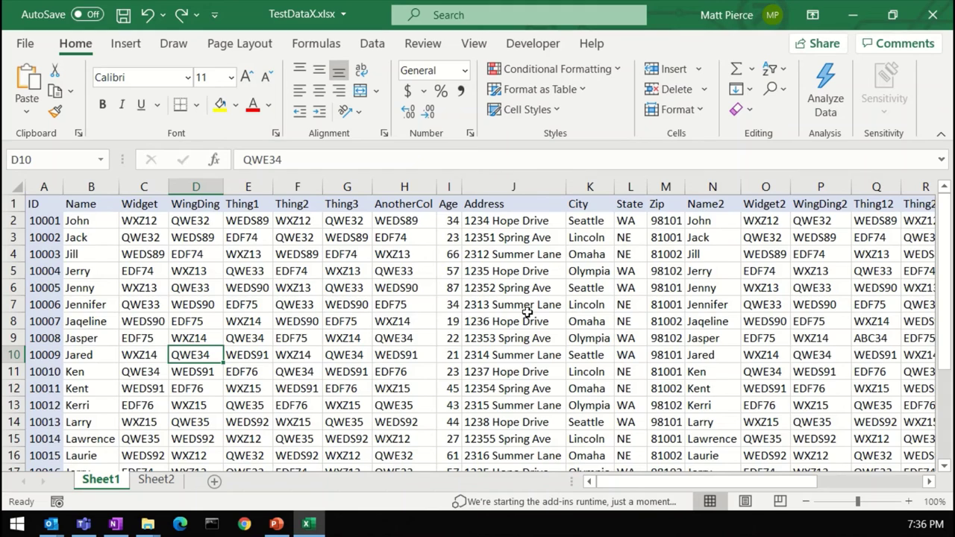
{"action": "key", "text": "ctrl+z"}
{"action": "key", "text": "ctrl+z"}
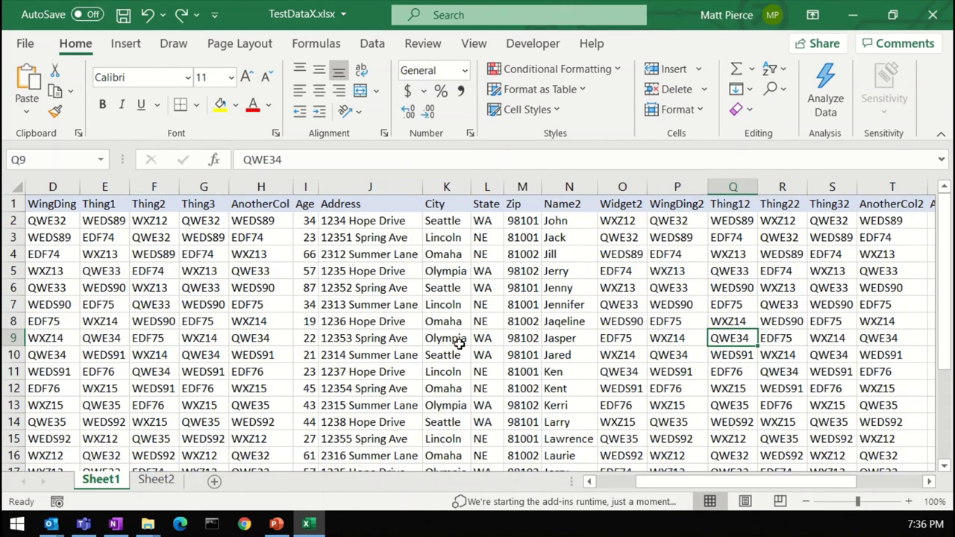
{"action": "key", "text": "ctrl+z"}
{"action": "key", "text": "ctrl+z"}
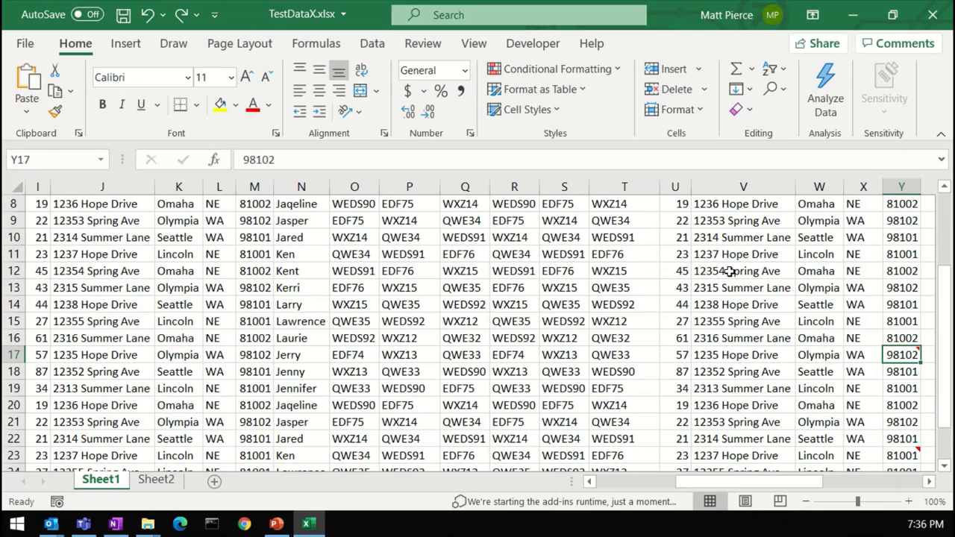
{"action": "key", "text": "ctrl+z"}
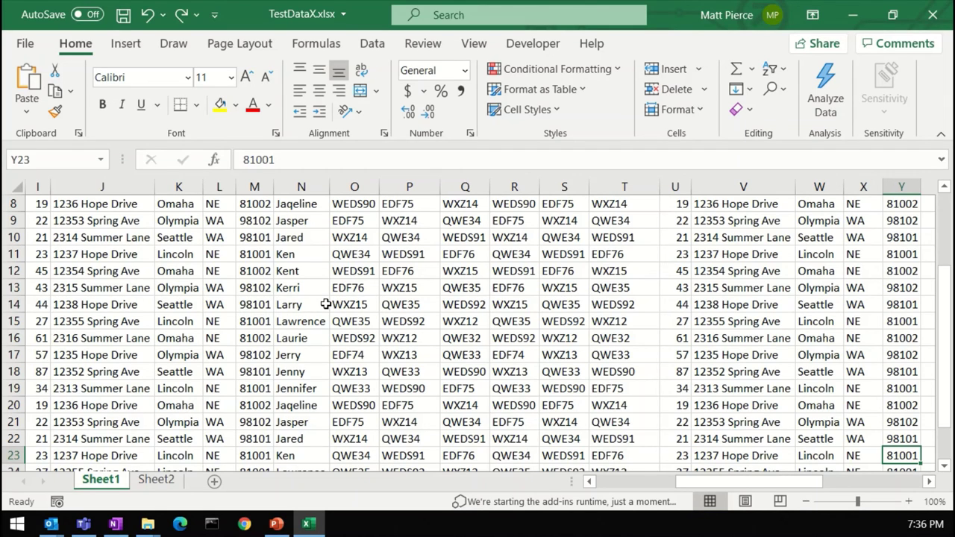
- Reopen Find and Replace, extend the replacement from ABC to ABCDEF, and Replace All (76 replacements)
{"action": "key", "text": "ctrl+h"}
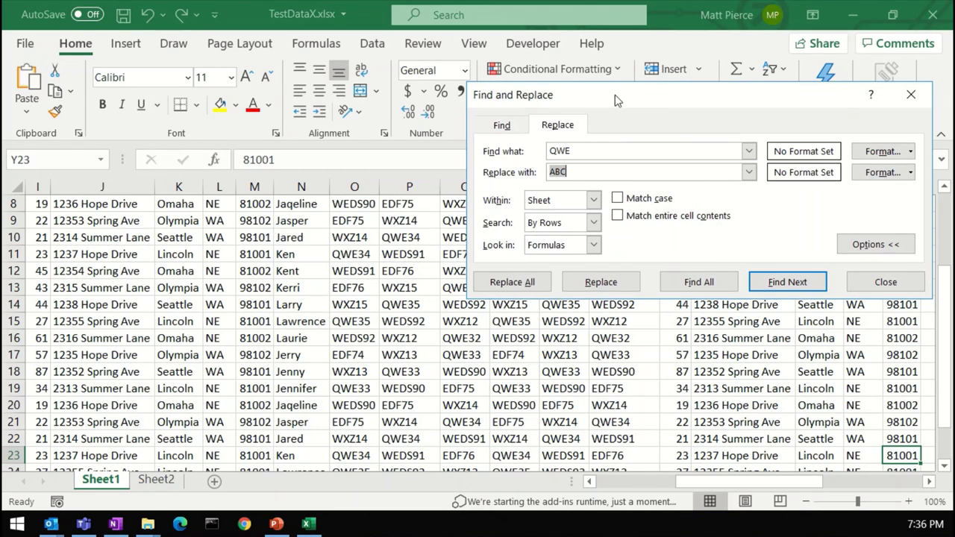
{"action": "left_click_drag", "start_coordinate": [616, 100], "coordinate": [488, 143]}
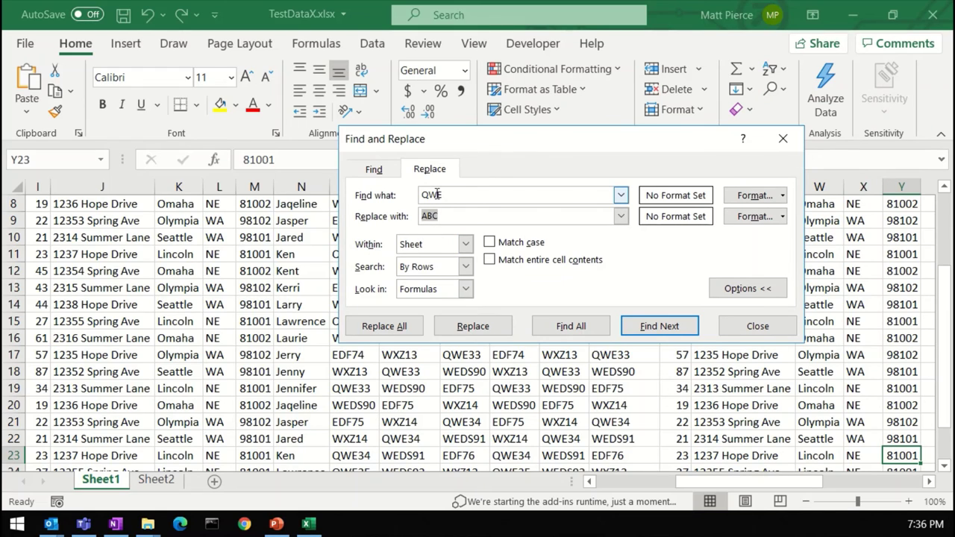
{"action": "key", "text": "Tab"}
{"action": "left_click", "coordinate": [450, 213]}
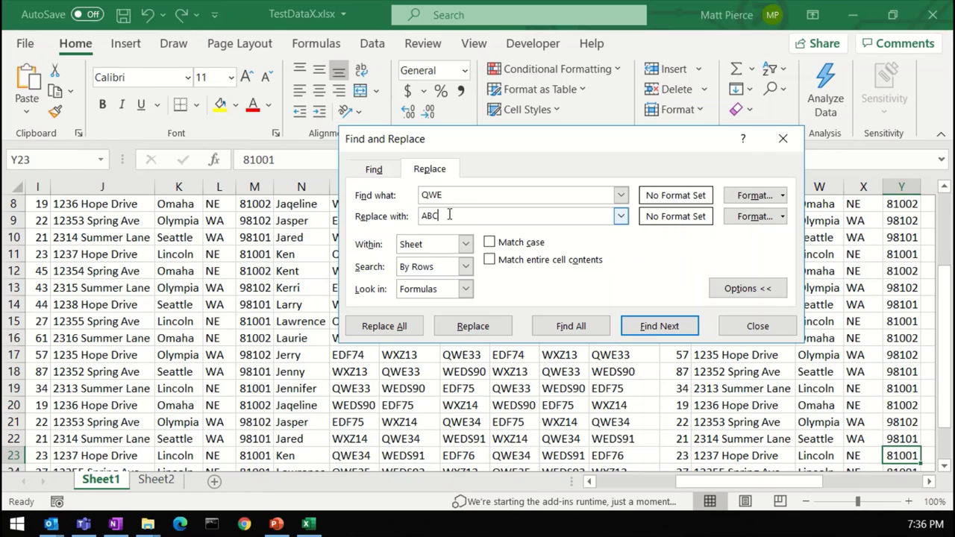
{"action": "left_click_drag", "start_coordinate": [450, 202], "coordinate": [428, 196]}
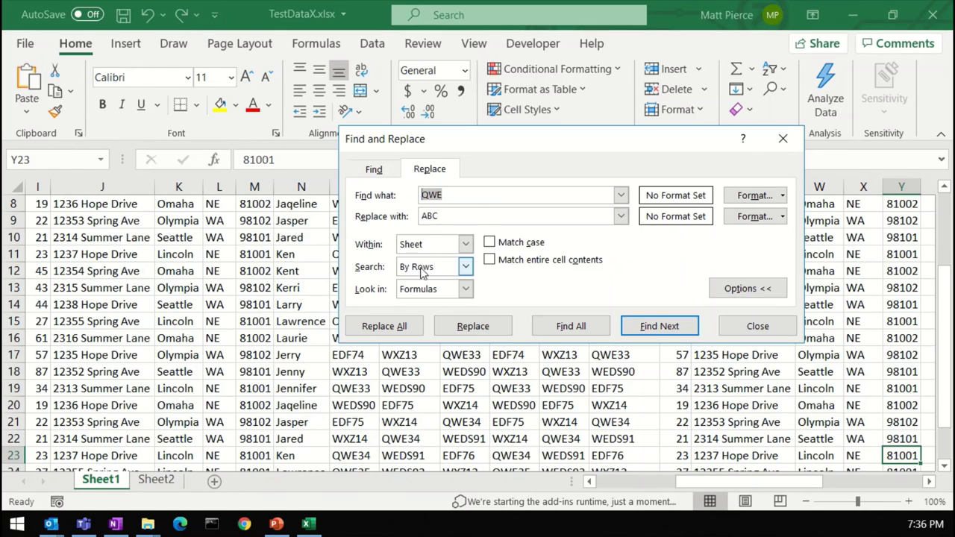
{"action": "left_click", "coordinate": [445, 215]}
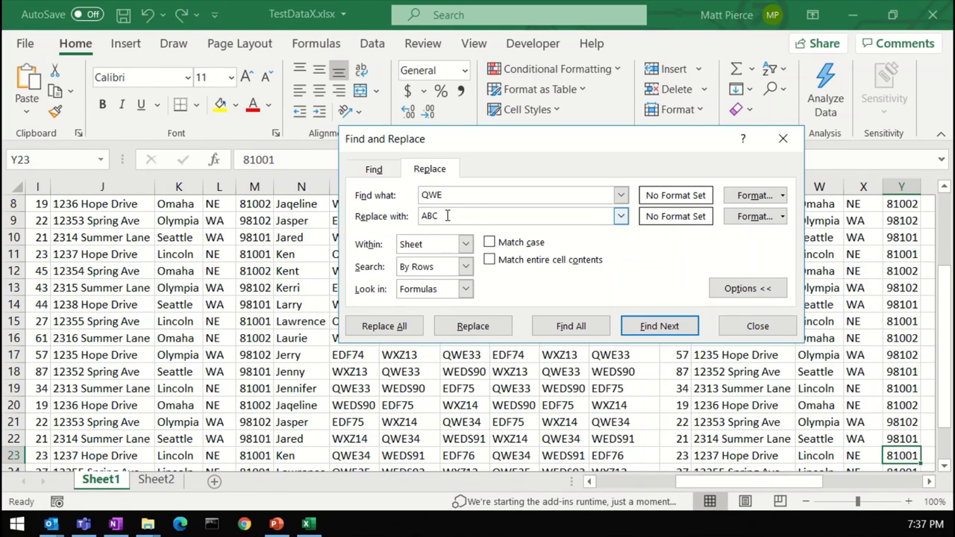
{"action": "type", "text": "DEF"}
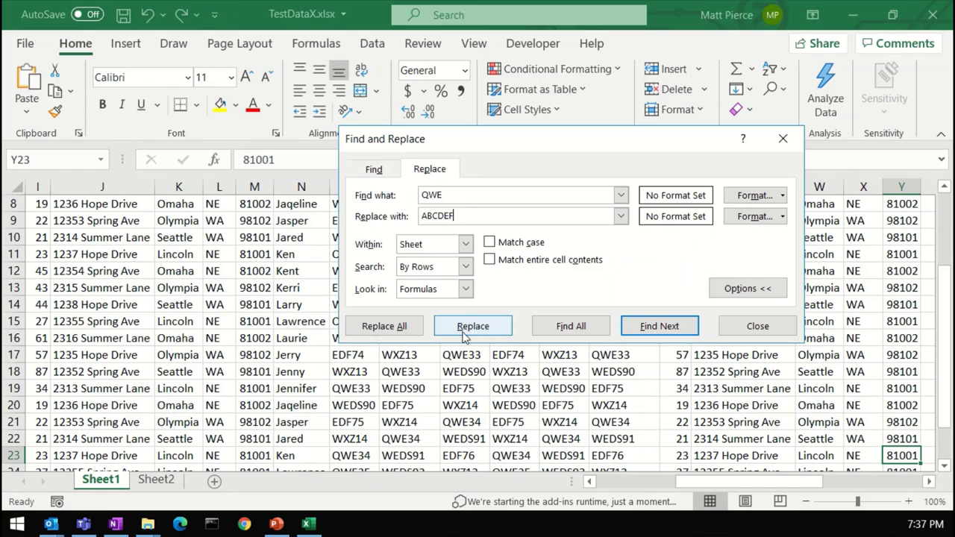
{"action": "left_click", "coordinate": [388, 326]}
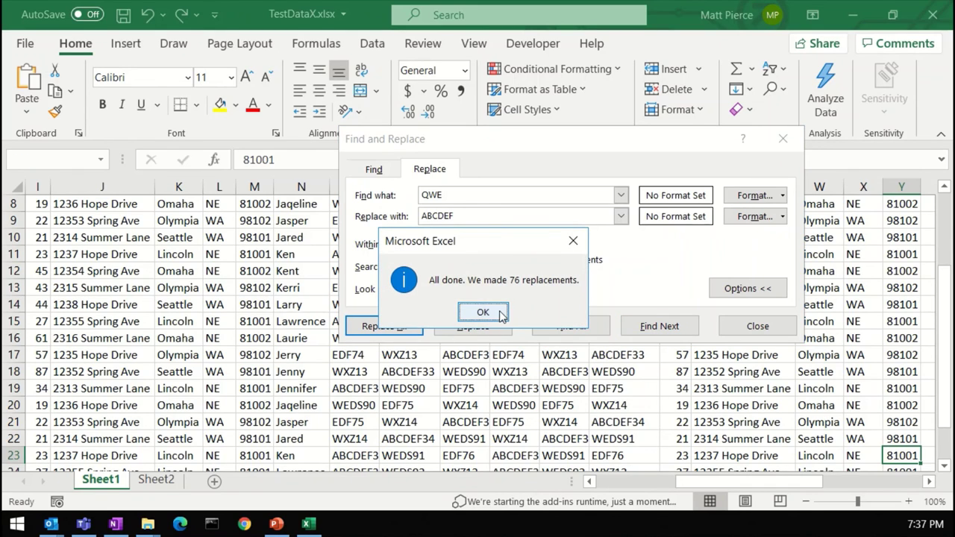
- Dismiss the 76-replacement message and glance at the Format choices without picking one
{"action": "left_click", "coordinate": [488, 316]}
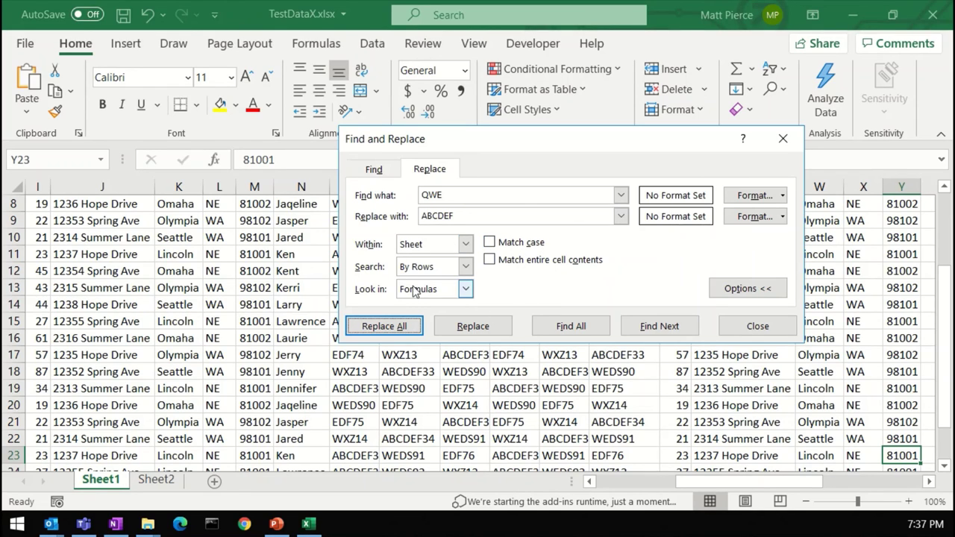
{"action": "left_click", "coordinate": [782, 197]}
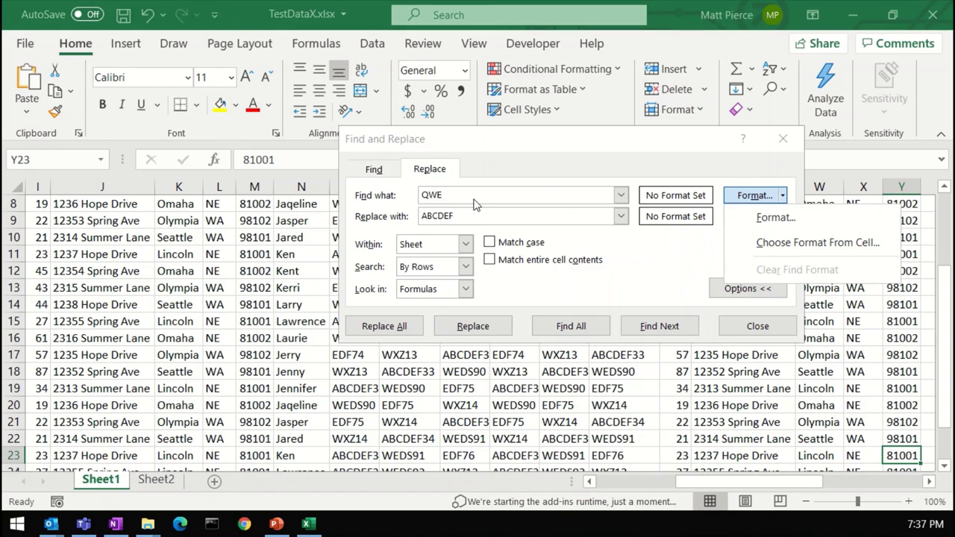
{"action": "left_click", "coordinate": [704, 258]}
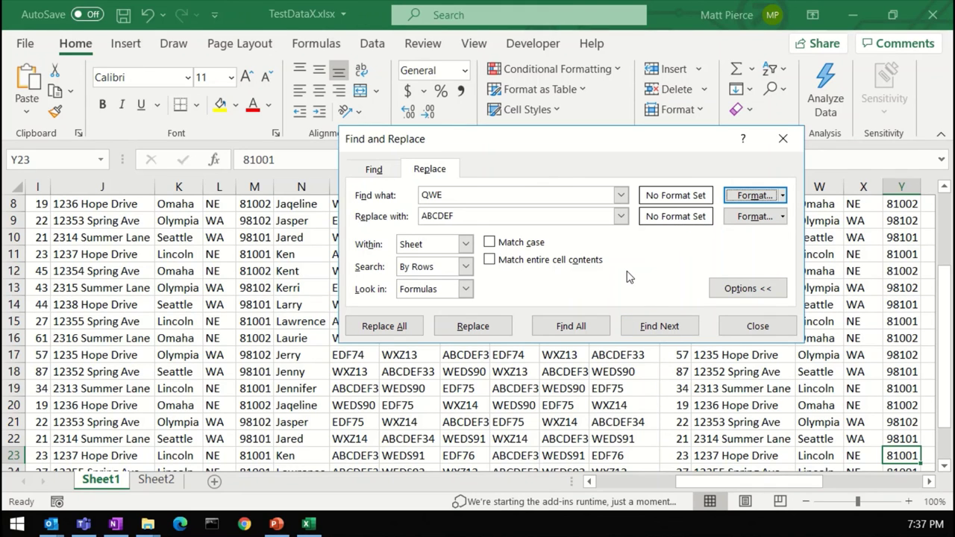